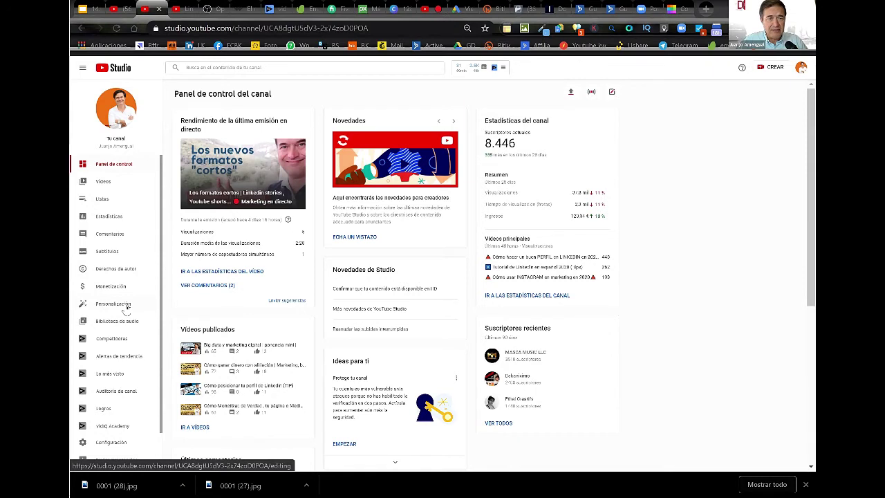
# Step: Open the channel's Personalización page and review its Diseño layout, included sections and the section types that can be added
pyautogui.click(126, 310)
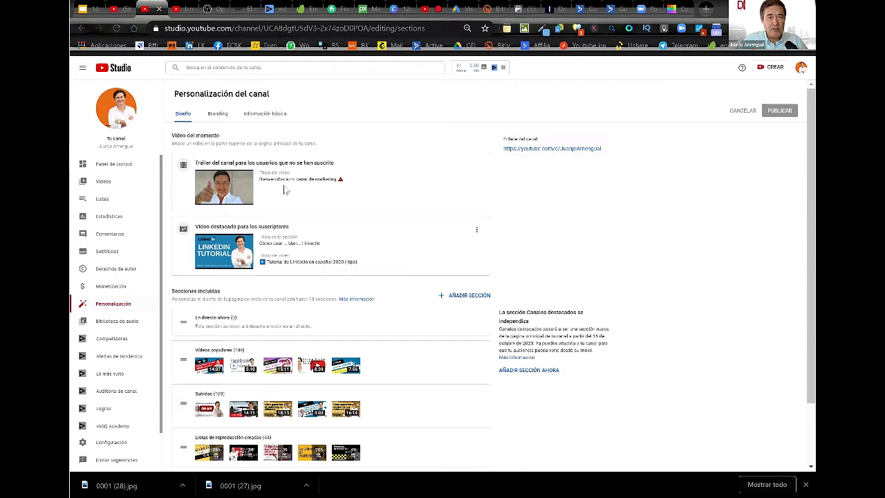
pyautogui.scroll(-2, 435, 237)
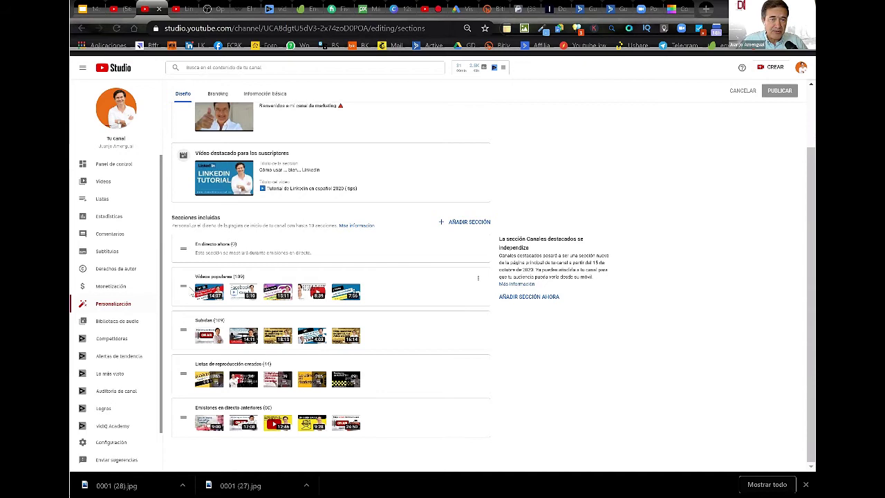
pyautogui.click(483, 224)
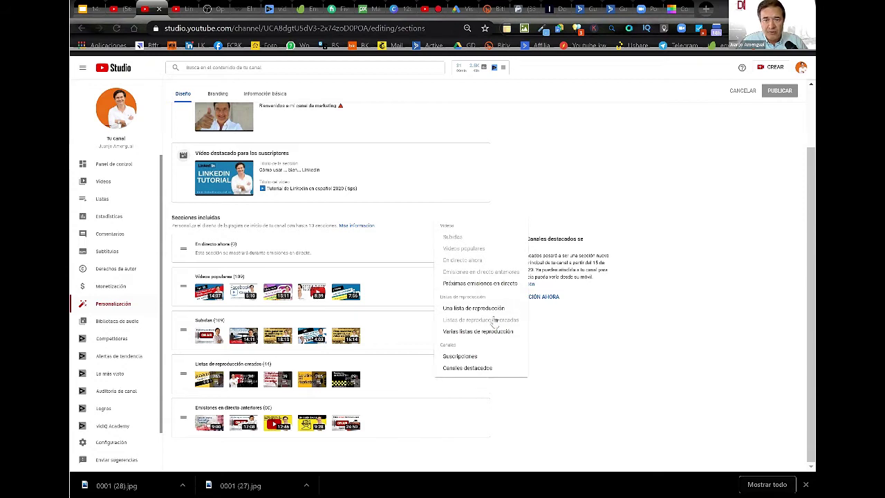
pyautogui.click(524, 165)
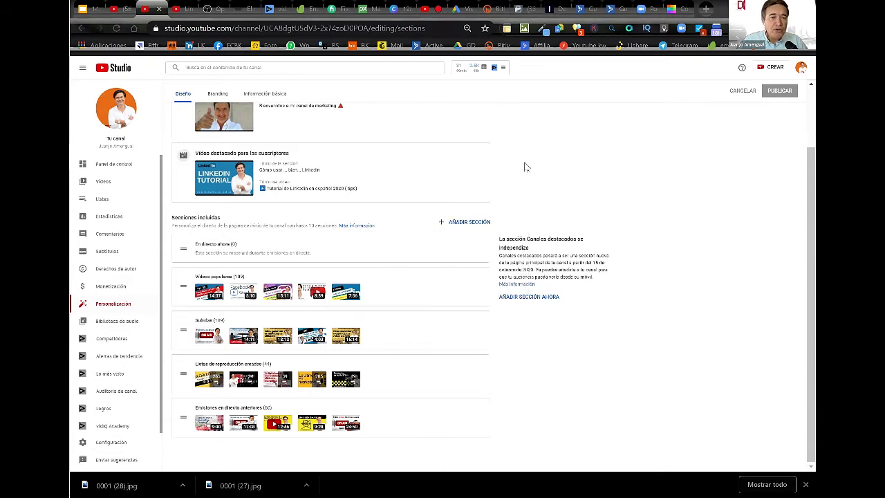
pyautogui.scroll(1, 525, 166)
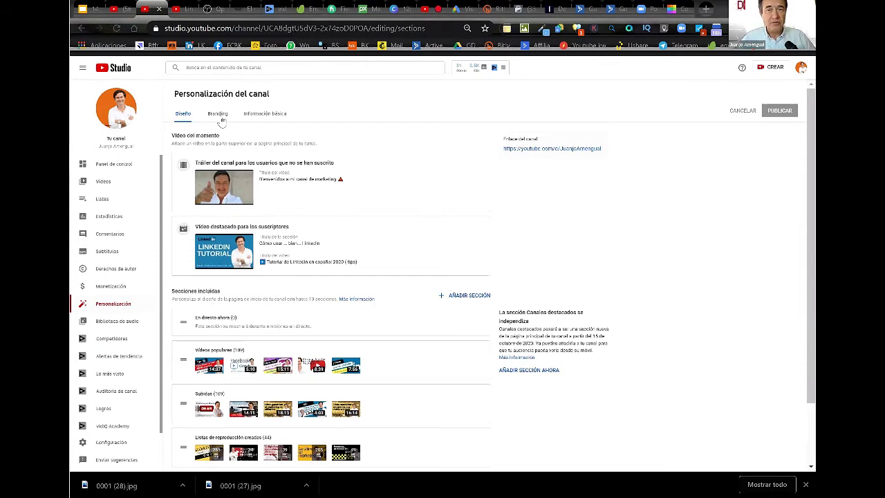
# Step: Review the channel's Branding images and watermark options, plus the description, links and contact details under Información básica
pyautogui.click(221, 121)
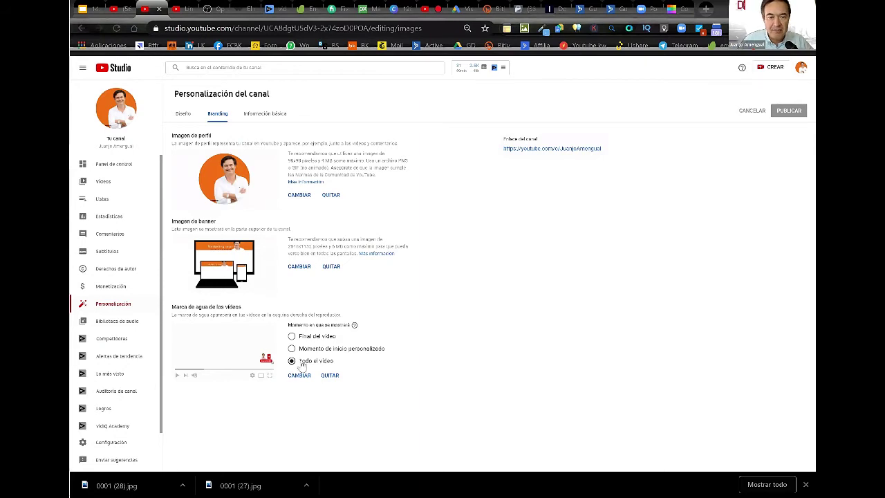
pyautogui.click(263, 116)
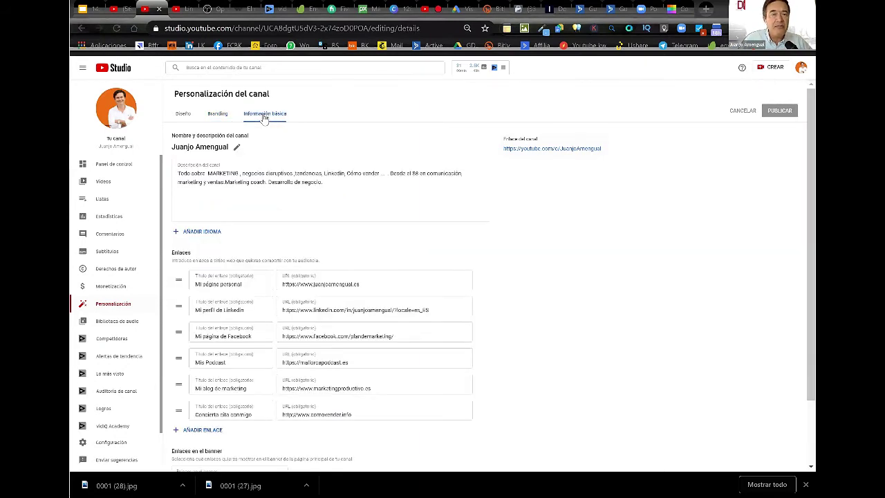
pyautogui.click(342, 184)
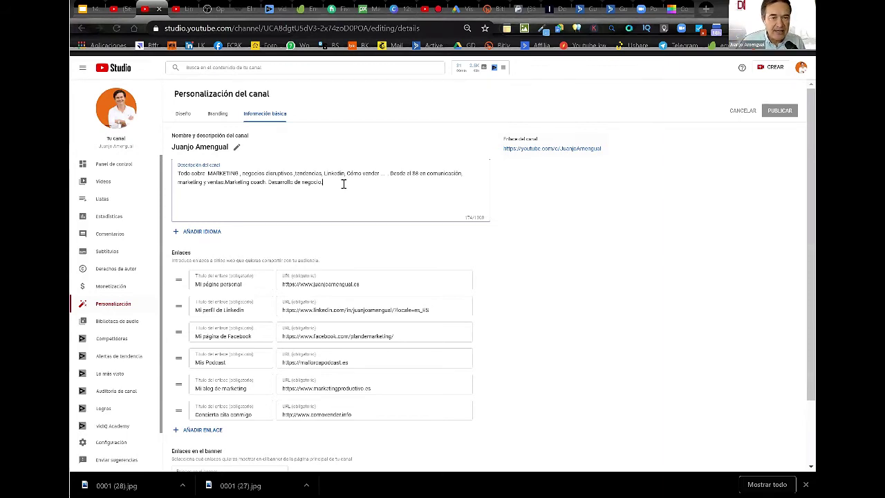
pyautogui.scroll(-1, 343, 184)
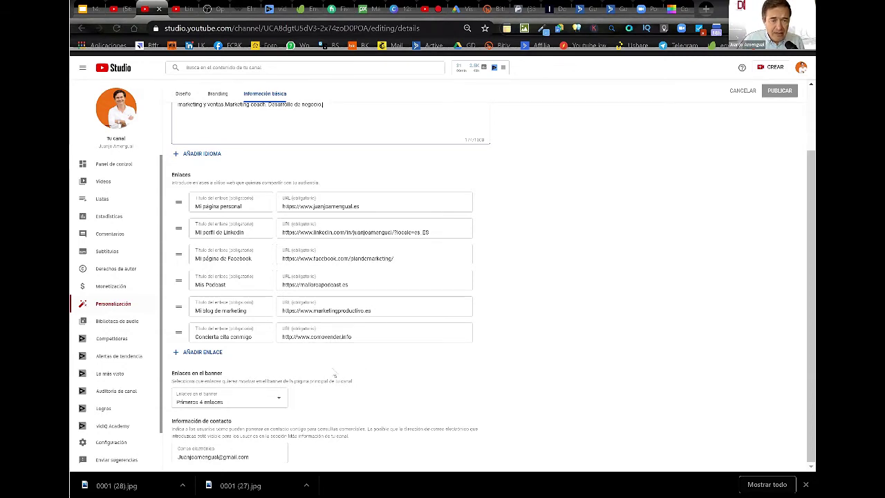
pyautogui.scroll(2, 291, 139)
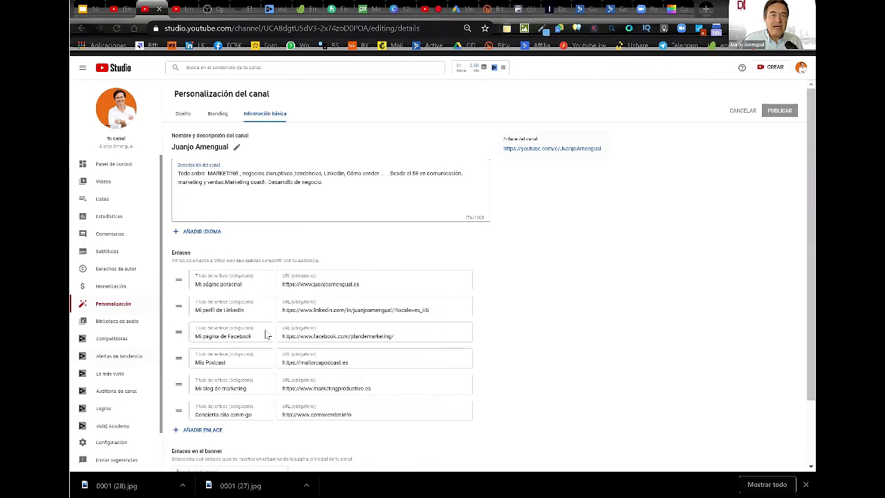
pyautogui.click(184, 115)
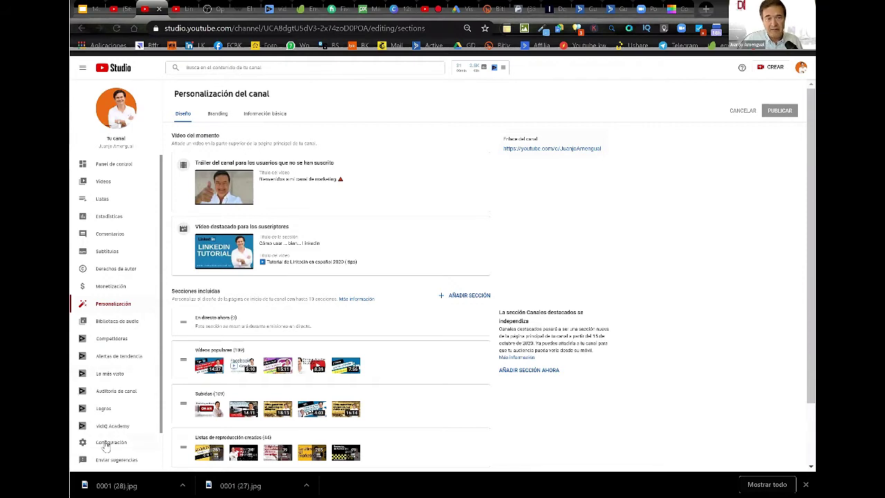
# Step: Open the channel's Configuración and check the default currency under General
pyautogui.click(108, 443)
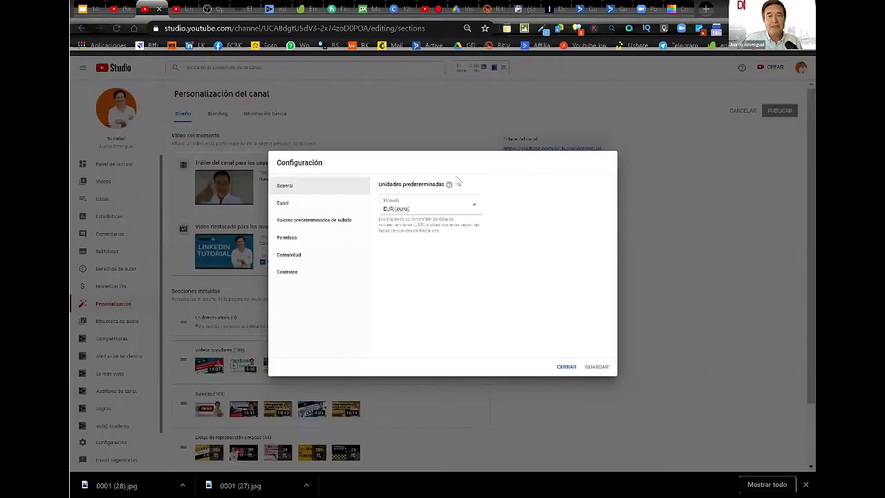
pyautogui.moveTo(464, 174); pyautogui.dragTo(364, 117)
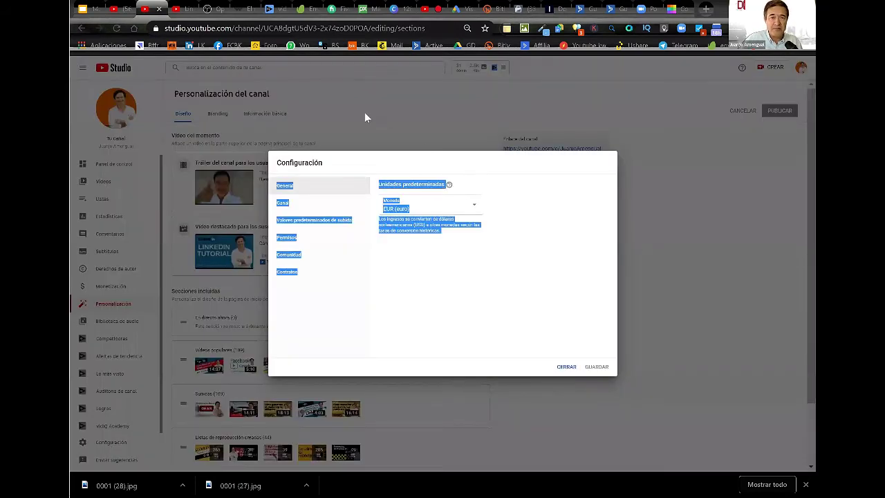
pyautogui.click(453, 168)
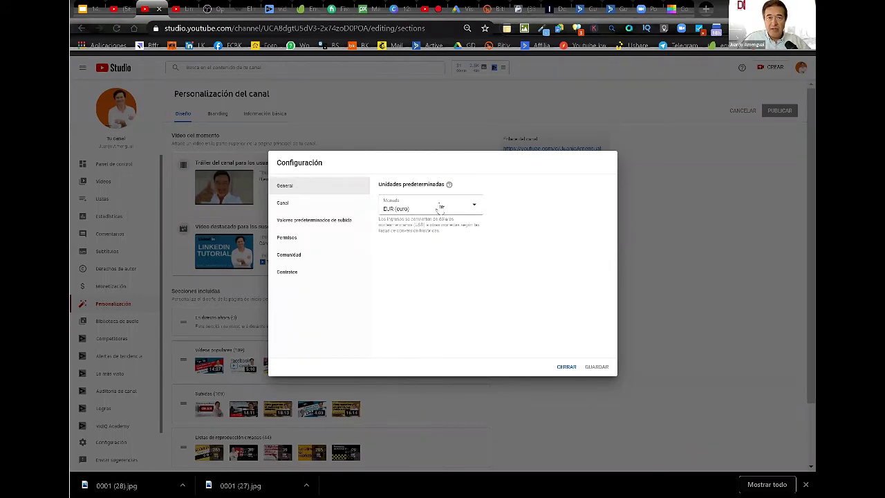
# Step: Examine the Canal settings: country and keywords, advanced audience and Google Ads options, branding, and enabled features
pyautogui.click(327, 207)
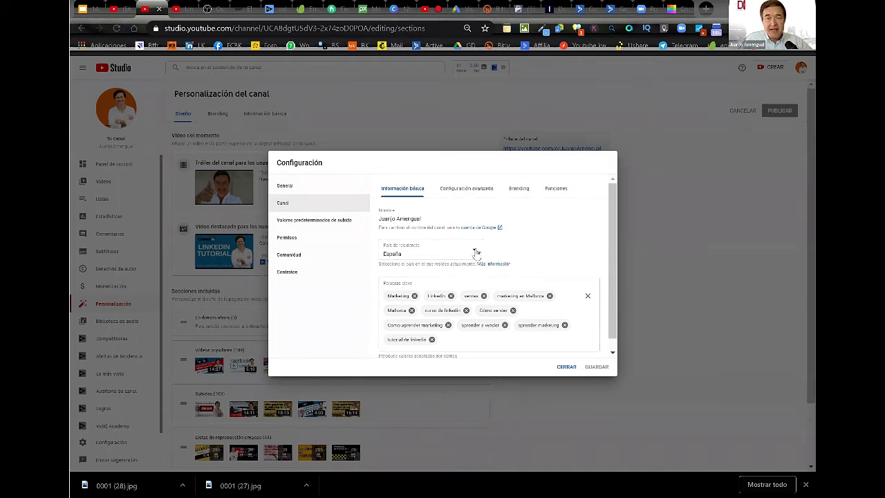
pyautogui.click(474, 191)
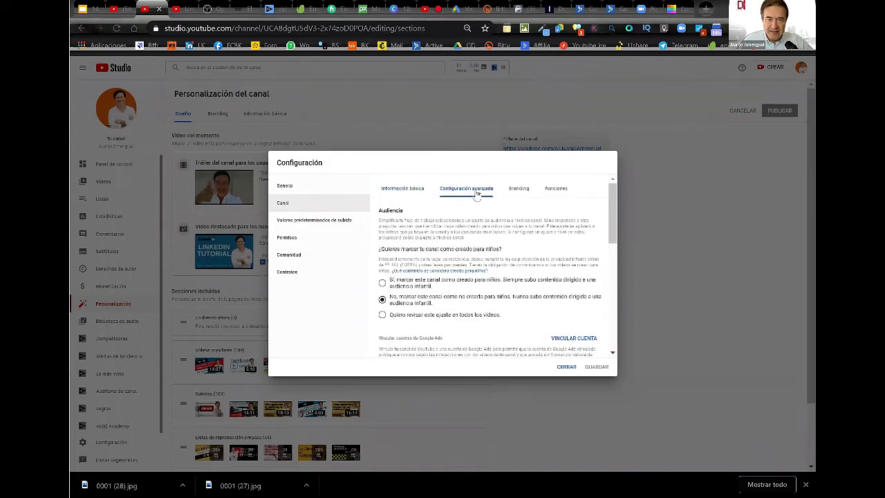
pyautogui.scroll(-5, 515, 232)
pyautogui.scroll(3, 517, 231)
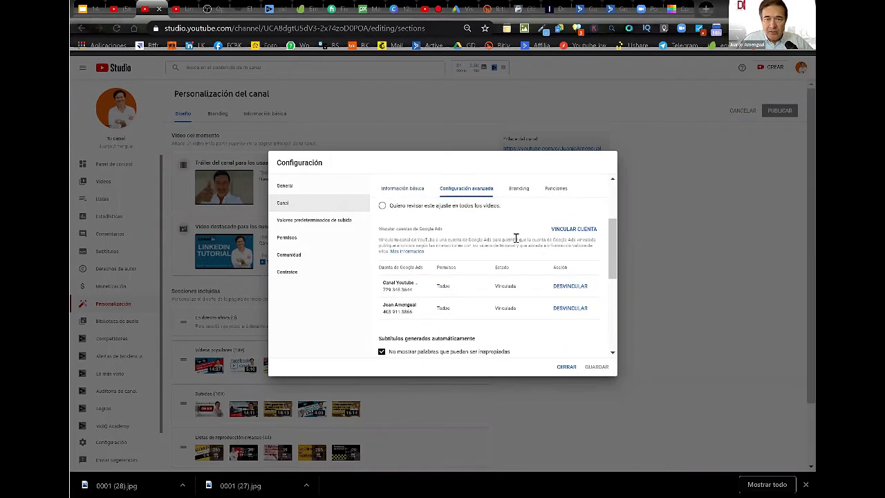
pyautogui.scroll(-3, 517, 231)
pyautogui.scroll(-2, 518, 244)
pyautogui.scroll(5, 525, 221)
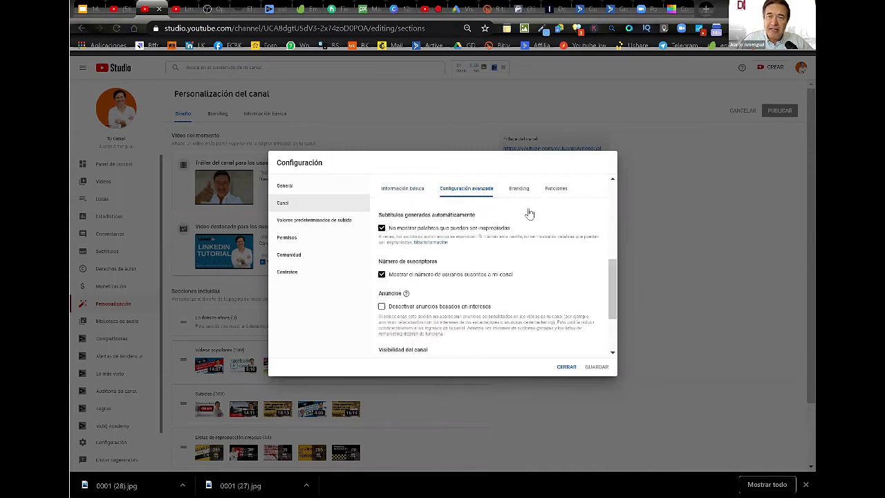
pyautogui.click(519, 188)
pyautogui.click(554, 188)
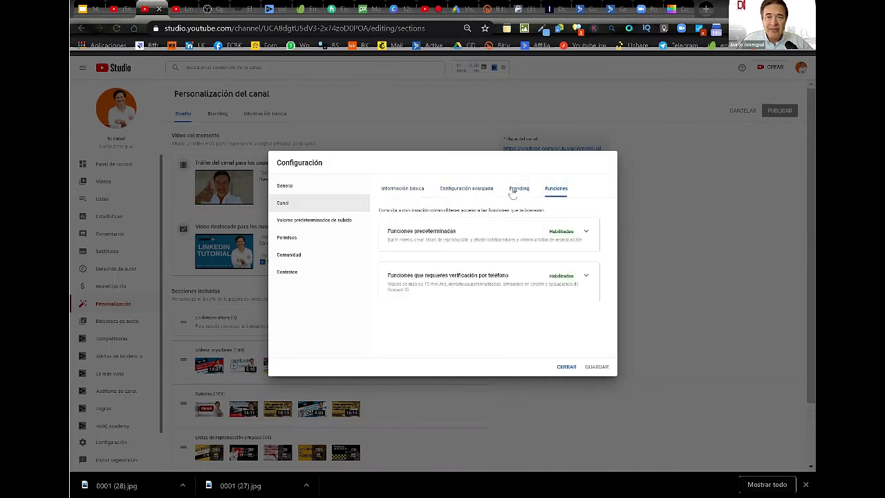
pyautogui.click(398, 188)
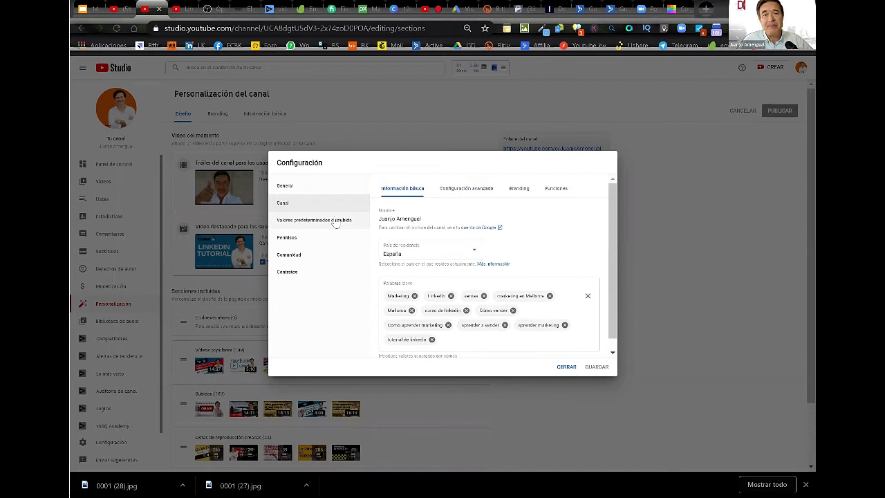
# Step: Review the upload defaults, Permisos, Comunidad and Contratos settings, and close Configuración without saving
pyautogui.click(335, 220)
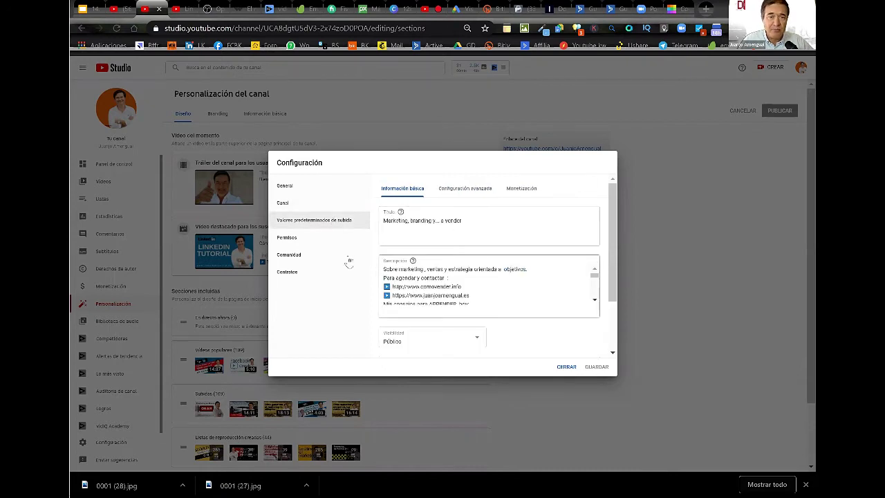
pyautogui.click(293, 239)
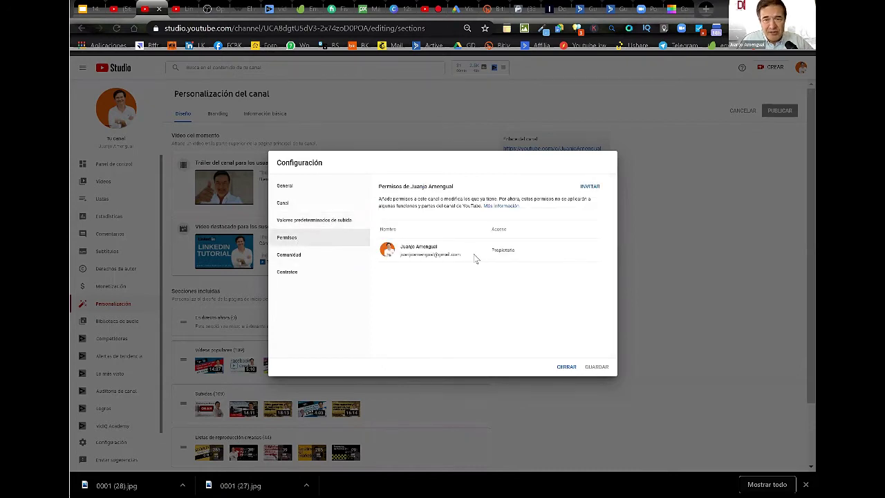
pyautogui.click(315, 260)
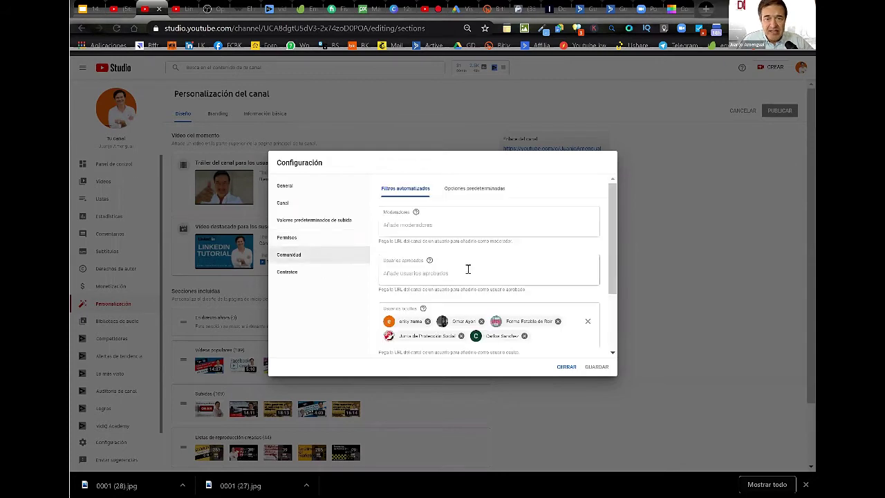
pyautogui.click(287, 273)
pyautogui.click(564, 367)
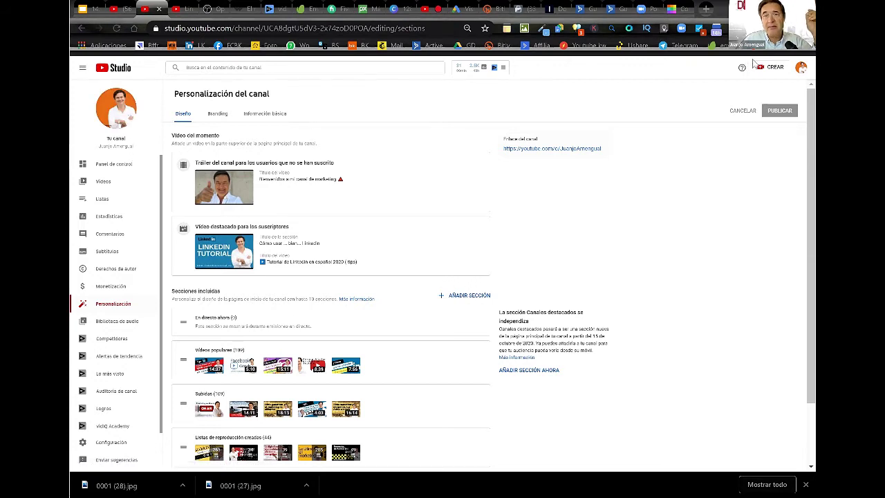
# Step: Open the public page of the channel, pause the welcome trailer and check the links on the banner
pyautogui.click(800, 67)
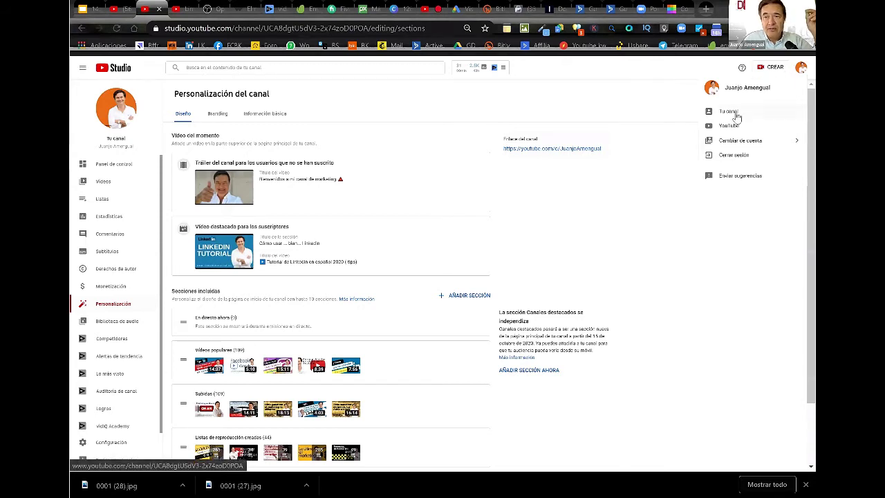
pyautogui.click(728, 111)
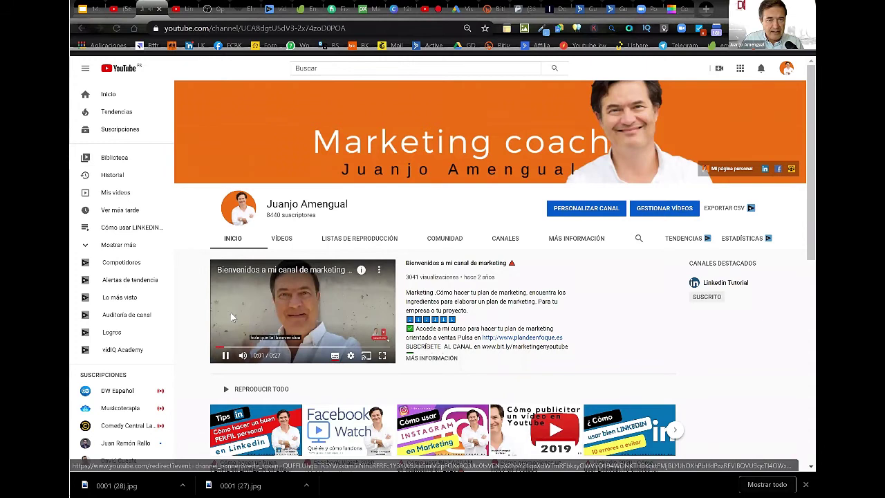
pyautogui.click(225, 356)
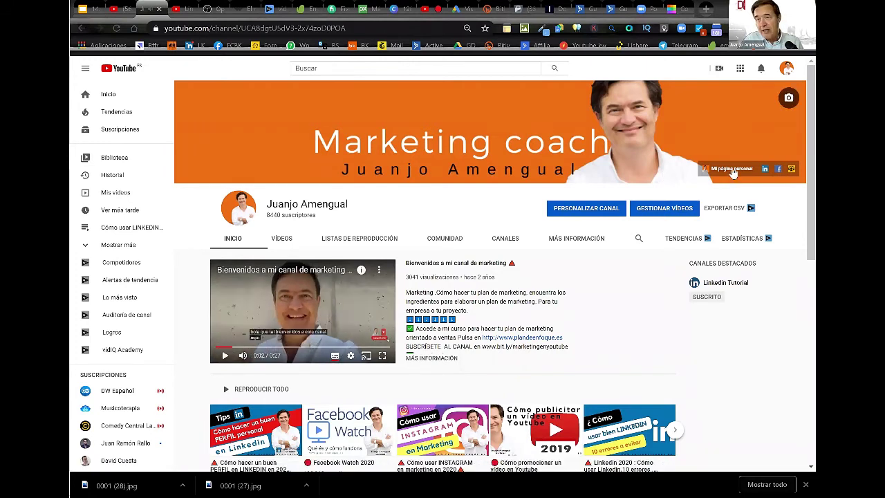
pyautogui.click(765, 170)
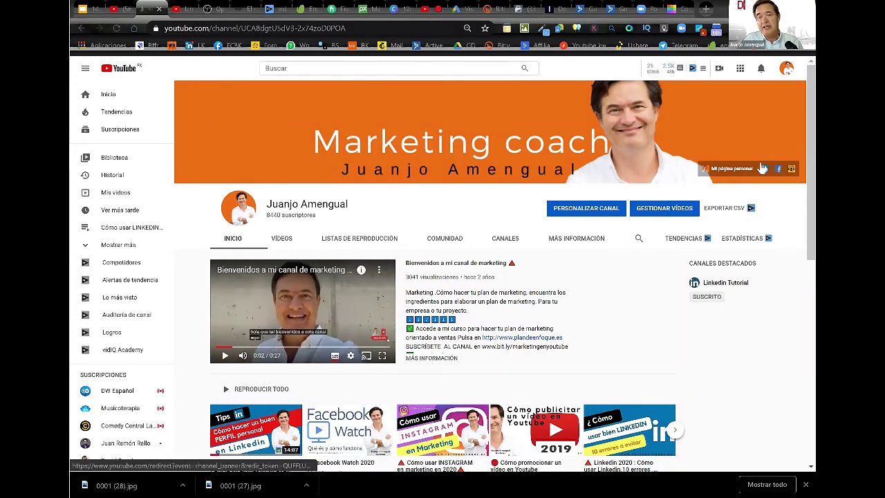
# Step: View the channel's Más información page with its description, contact details and links
pyautogui.click(599, 247)
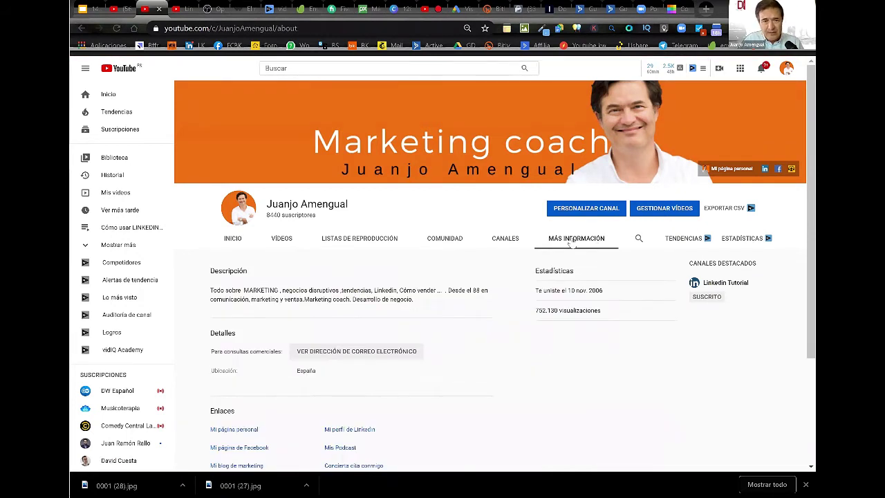
pyautogui.scroll(-2, 517, 279)
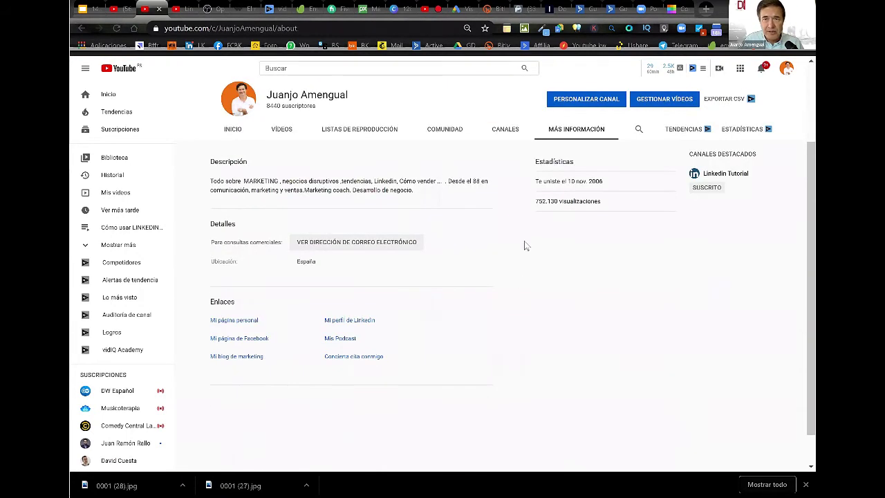
pyautogui.scroll(2, 523, 245)
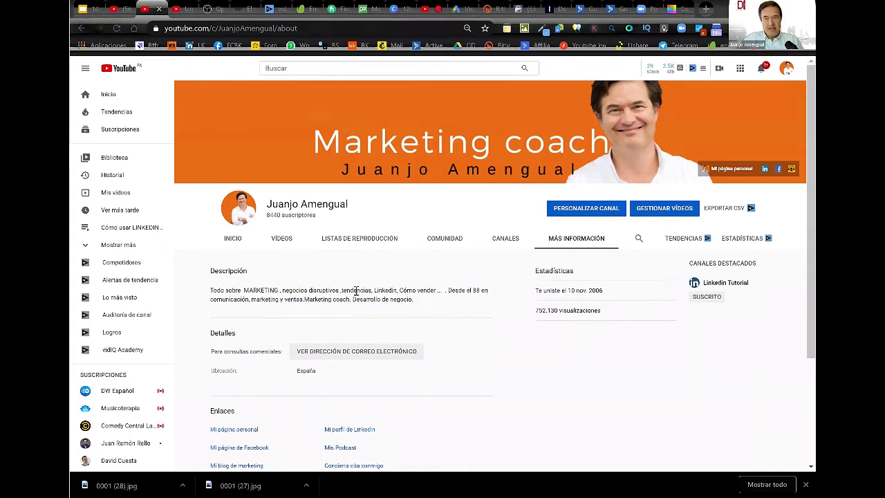
# Step: Return to the channel's Inicio page, pause the trailer and look through the popular videos, uploads, playlists and past live streams
pyautogui.click(236, 238)
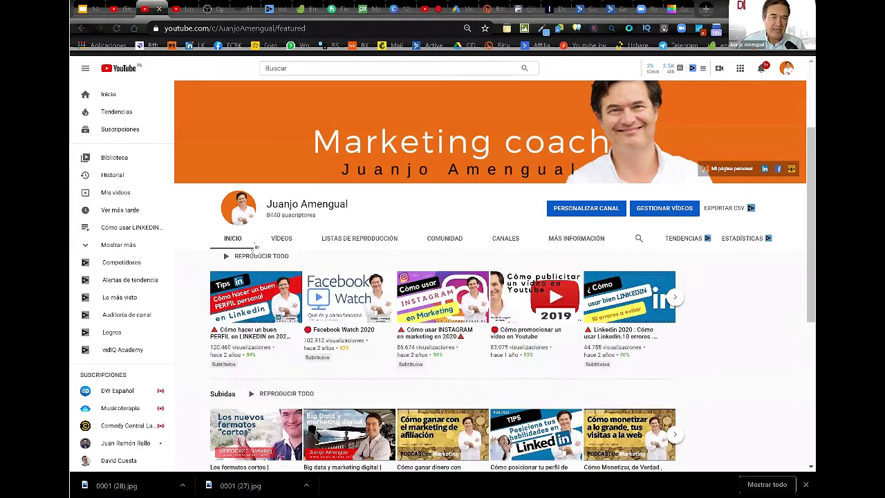
pyautogui.scroll(-4, 255, 248)
pyautogui.scroll(2, 256, 247)
pyautogui.scroll(-3, 365, 223)
pyautogui.scroll(6, 219, 367)
pyautogui.click(222, 356)
pyautogui.scroll(-3, 303, 306)
pyautogui.scroll(3, 304, 306)
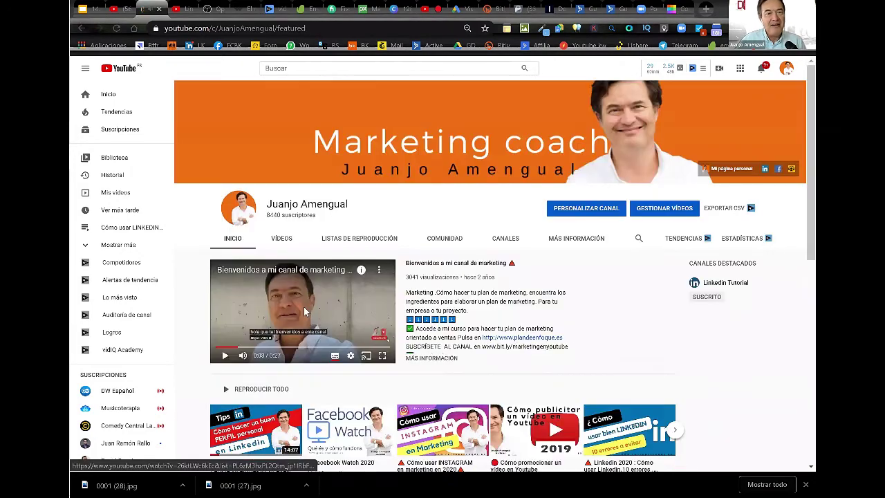
pyautogui.scroll(-8, 303, 306)
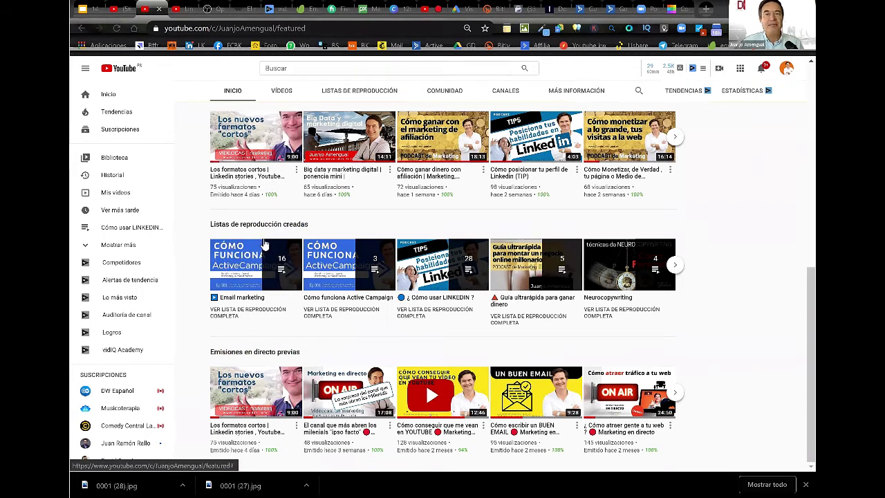
pyautogui.moveTo(264, 244)
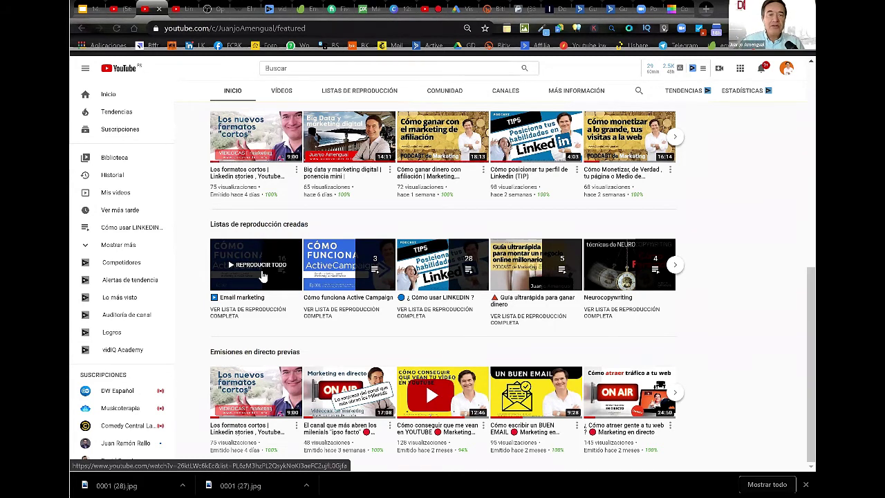
# Step: Expand the full list of playlists beside the channel page, then open YouTube Studio from the account options
pyautogui.click(120, 250)
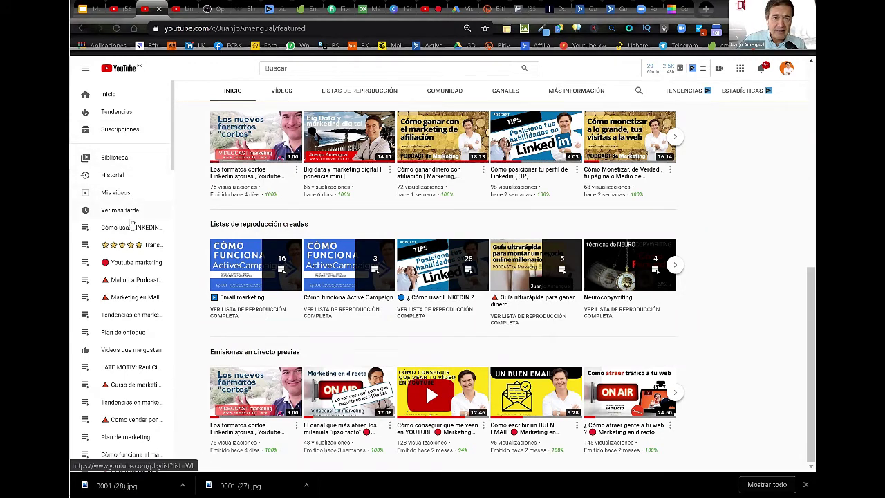
pyautogui.click(788, 69)
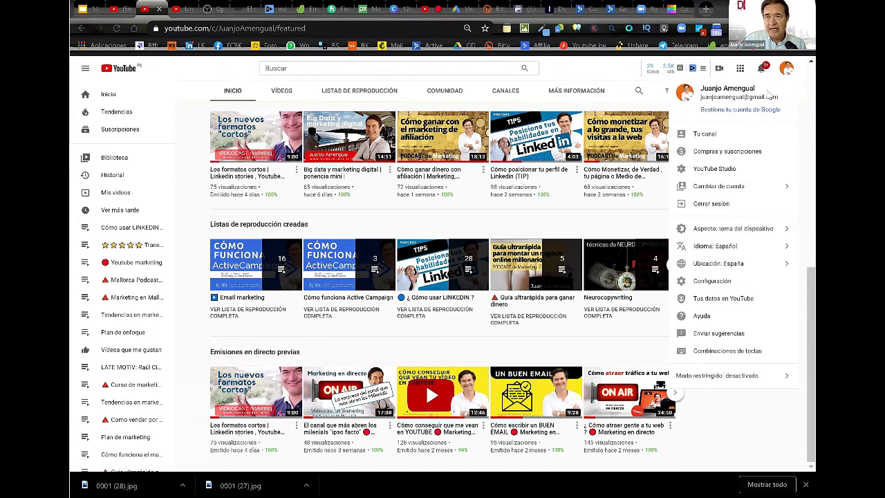
pyautogui.click(719, 170)
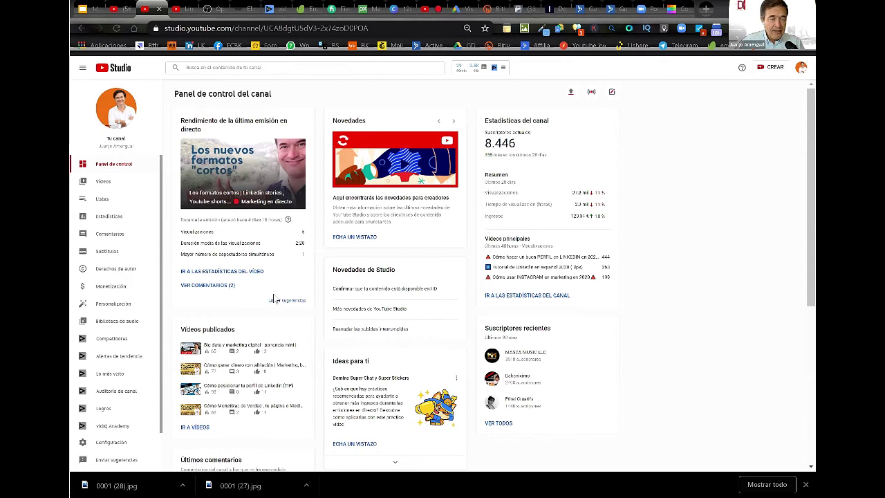
# Step: Review the Panel de control, including the latest live stream's performance, published videos, recent comments, latest post and channel statistics
pyautogui.scroll(-3, 275, 297)
pyautogui.scroll(-1, 275, 297)
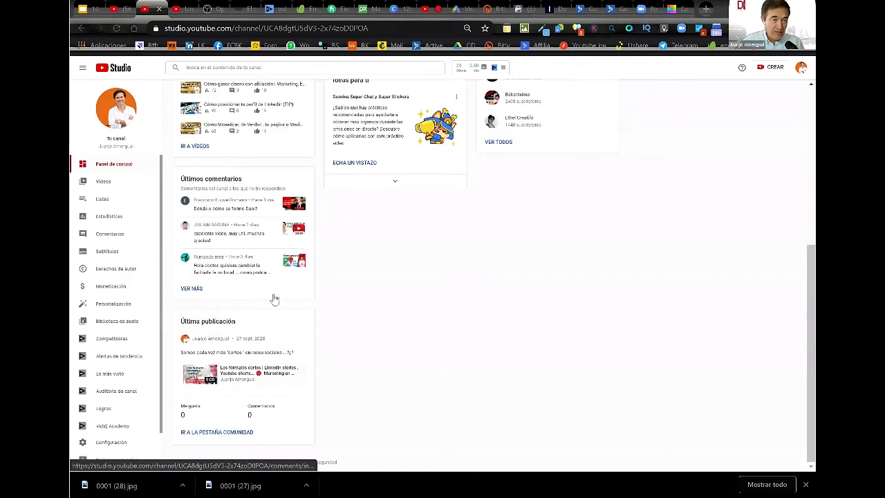
pyautogui.scroll(1, 274, 297)
pyautogui.scroll(4, 274, 297)
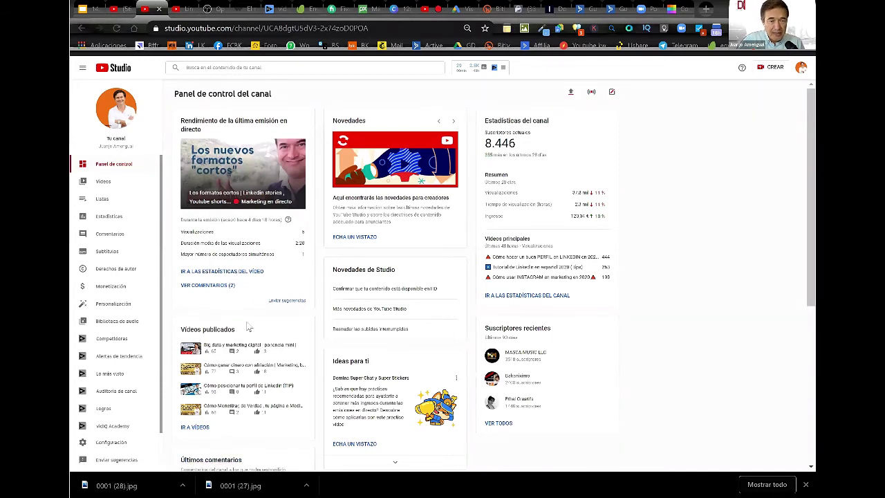
pyautogui.scroll(-2, 249, 301)
pyautogui.scroll(-2, 228, 276)
pyautogui.scroll(5, 176, 165)
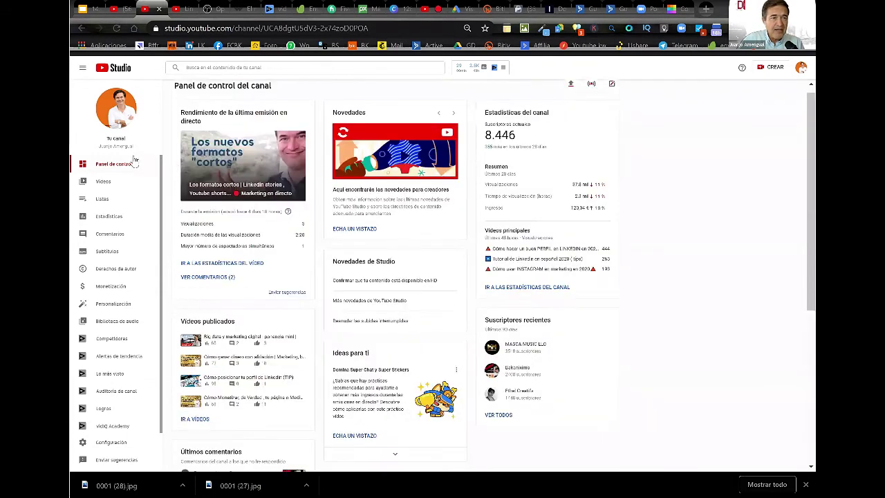
pyautogui.click(99, 184)
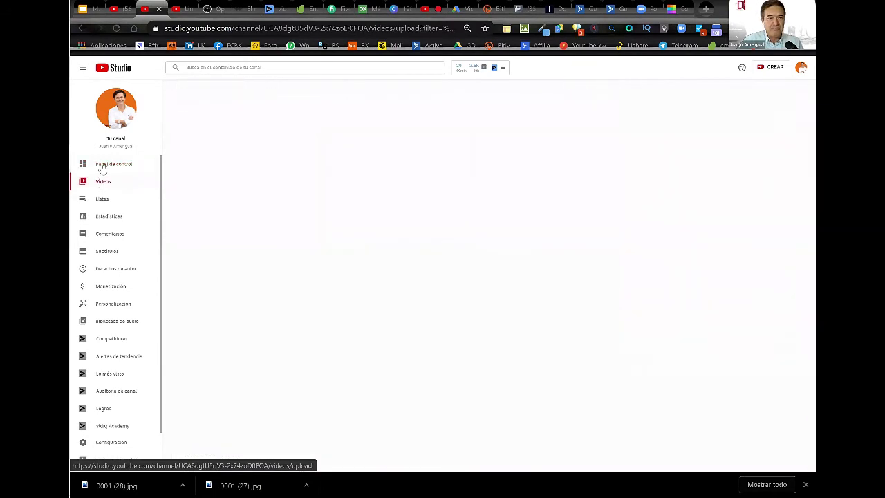
pyautogui.click(102, 166)
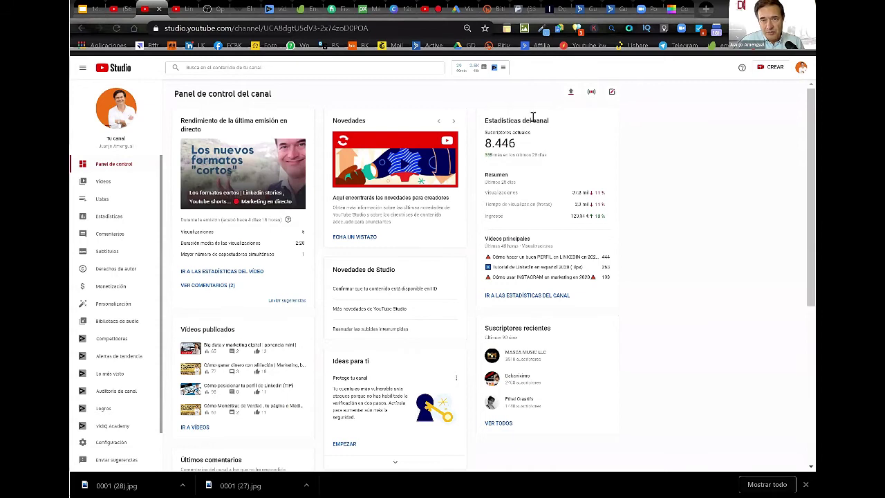
pyautogui.scroll(-1, 525, 152)
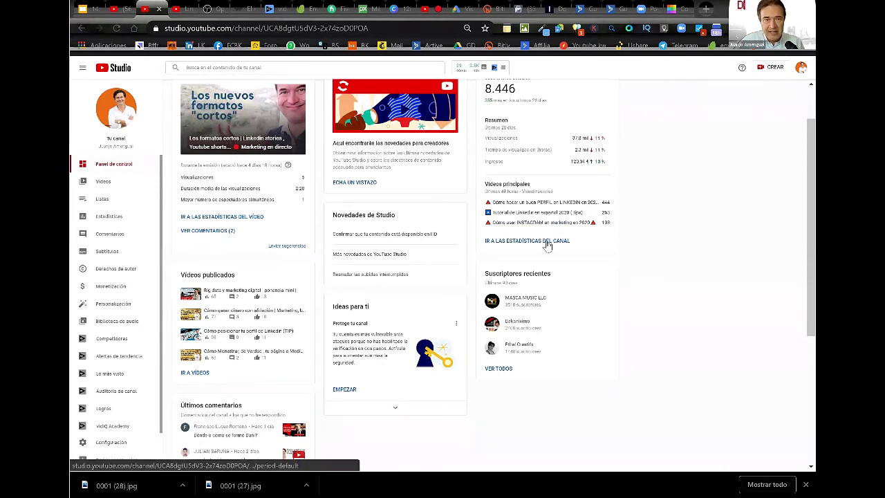
# Step: Open the channel's Vídeos list and look through the uploaded videos with their visibility, monetization, date and views
pyautogui.click(103, 181)
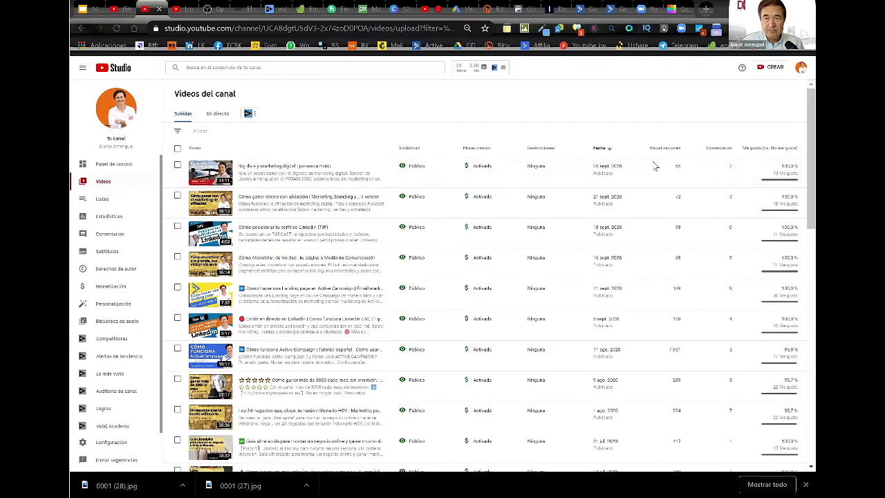
pyautogui.scroll(-2, 329, 201)
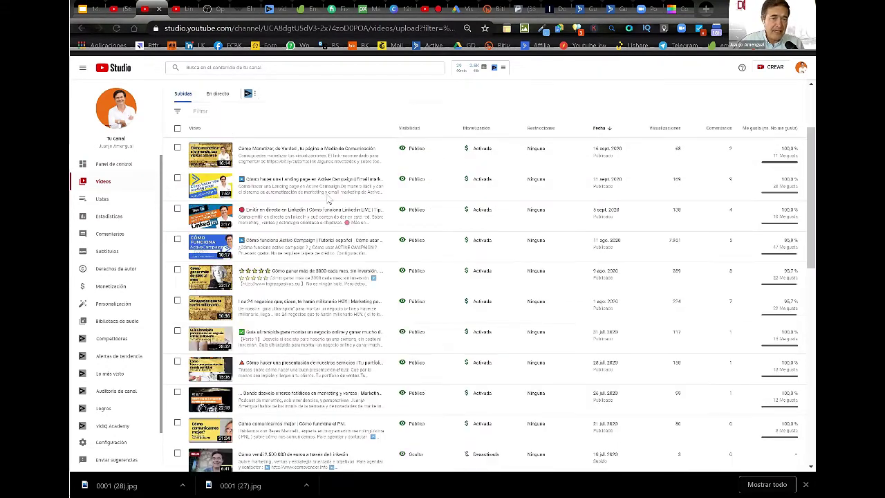
pyautogui.scroll(-10, 297, 220)
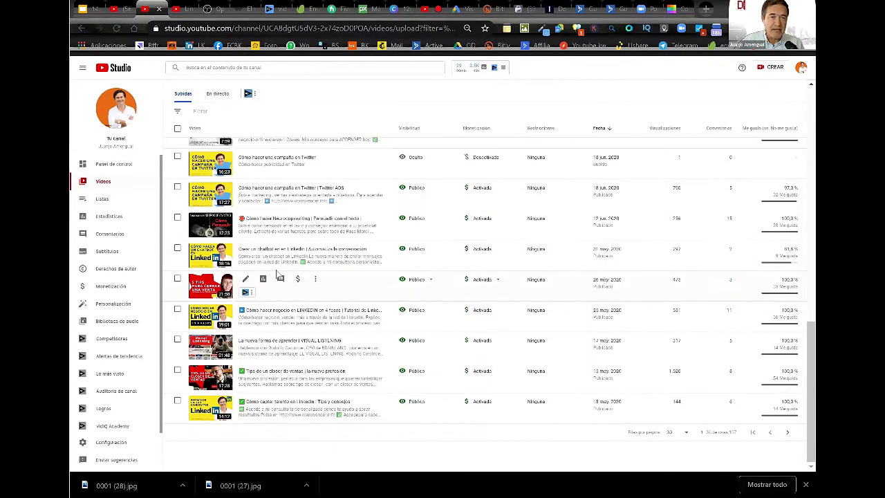
pyautogui.scroll(12, 279, 275)
# Step: View the channel's En directo videos and look through the upcoming and past live streams
pyautogui.click(218, 114)
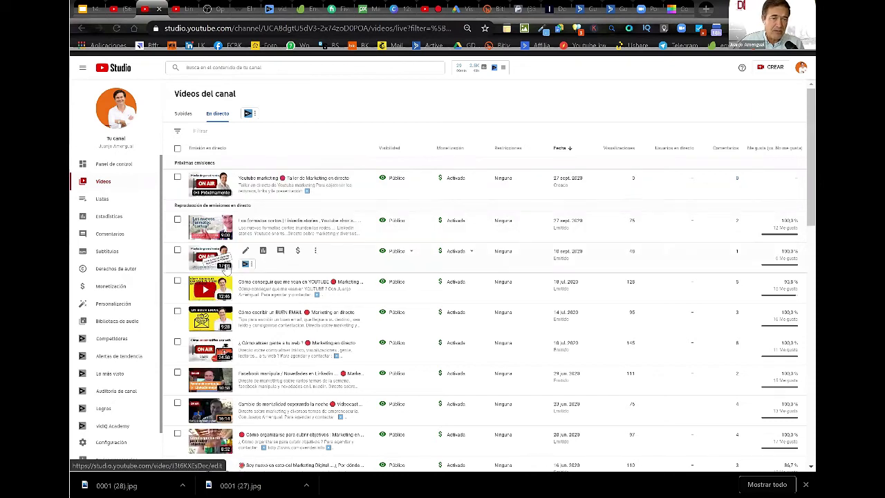
pyautogui.scroll(-1, 226, 270)
pyautogui.scroll(-2, 226, 269)
pyautogui.scroll(5, 438, 237)
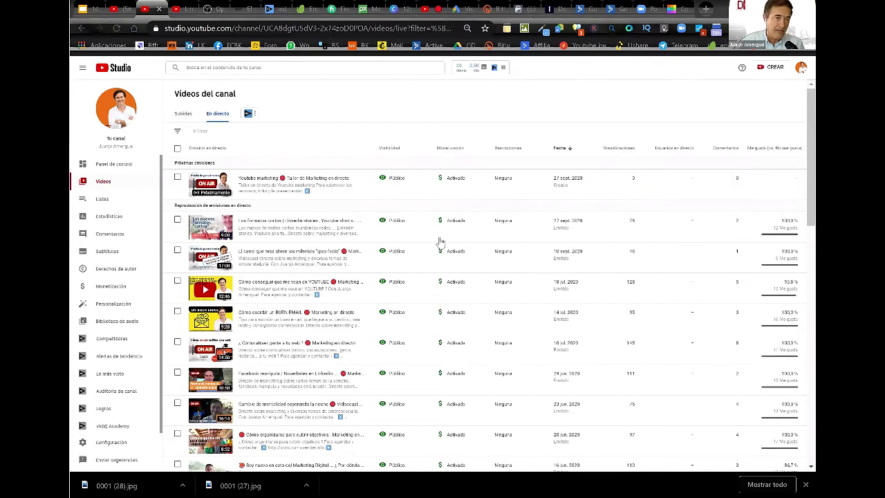
# Step: Open the channel's playlists, edit the "¿ Cómo usar LINKEDIN ?" playlist and try moving its first video in the order
pyautogui.click(102, 199)
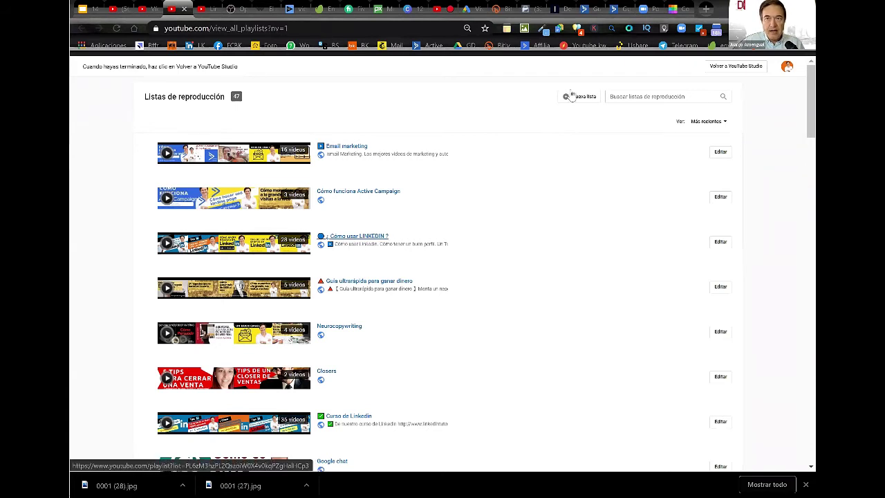
pyautogui.click(719, 245)
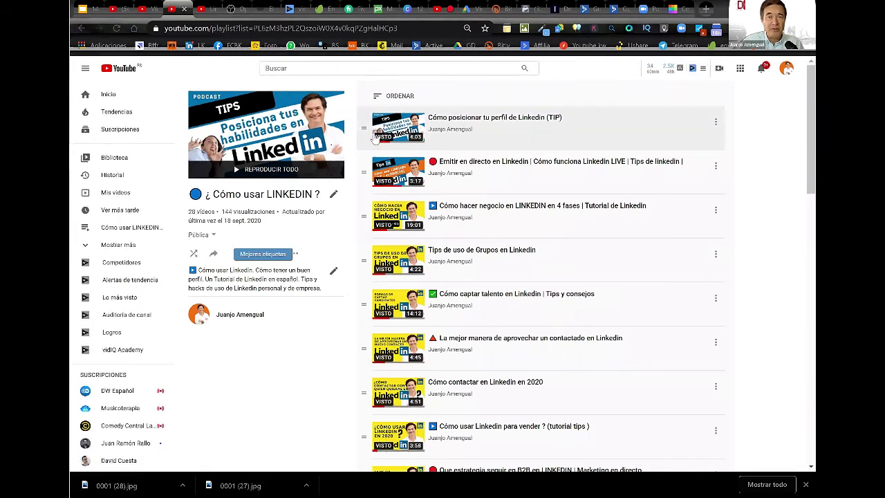
pyautogui.moveTo(363, 128)
pyautogui.mouseDown()
pyautogui.moveTo(366, 172)
pyautogui.moveTo(371, 126)
pyautogui.mouseUp()
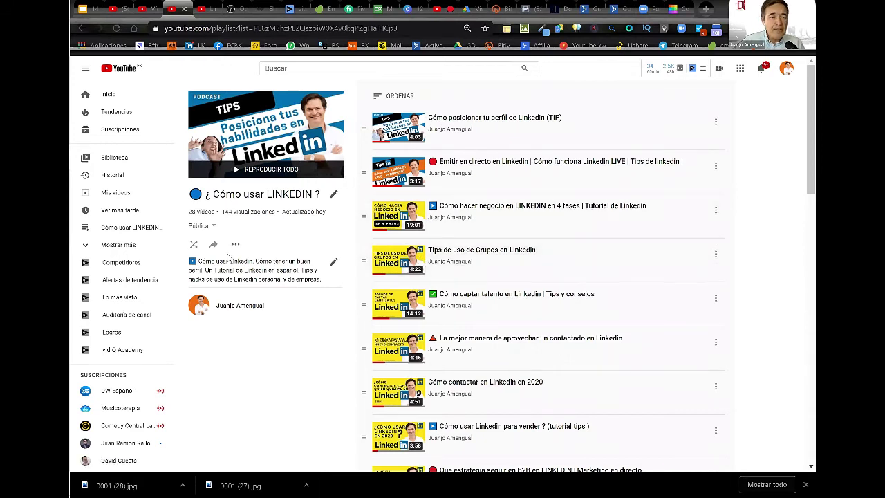
# Step: Open the LinkedIn playlist's description for editing, save it, and look through the playlist's videos
pyautogui.click(333, 262)
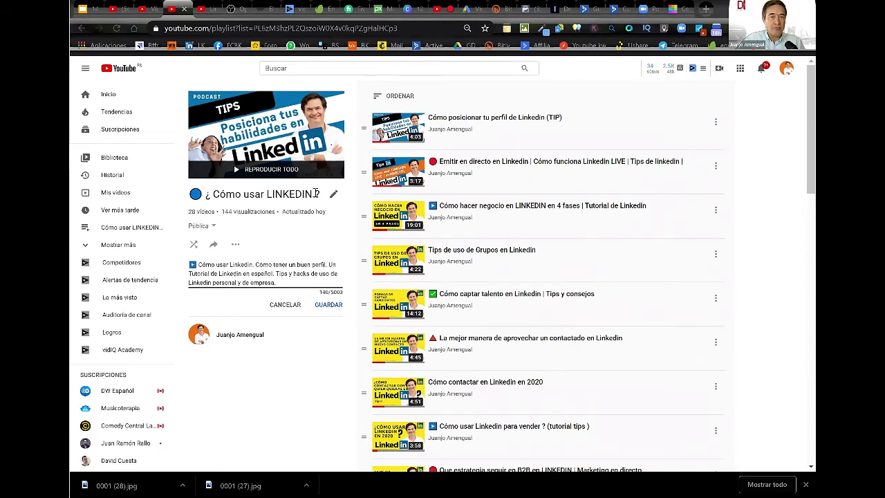
pyautogui.click(330, 306)
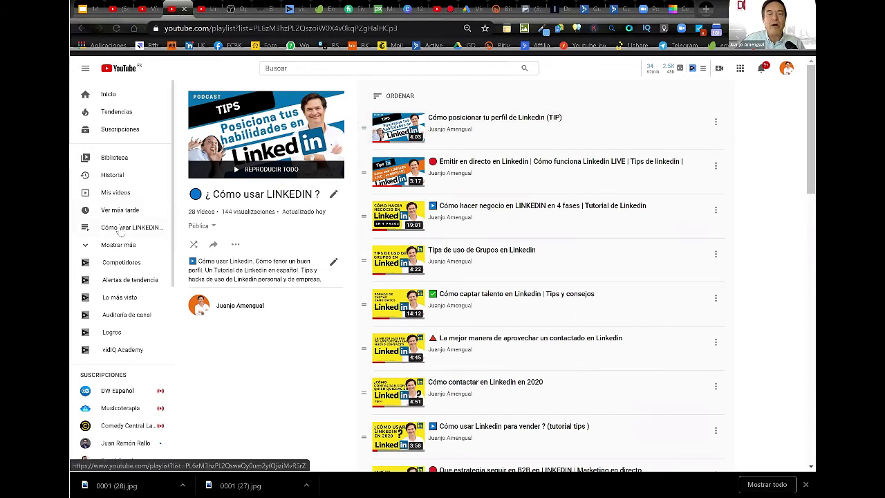
pyautogui.scroll(-15, 479, 125)
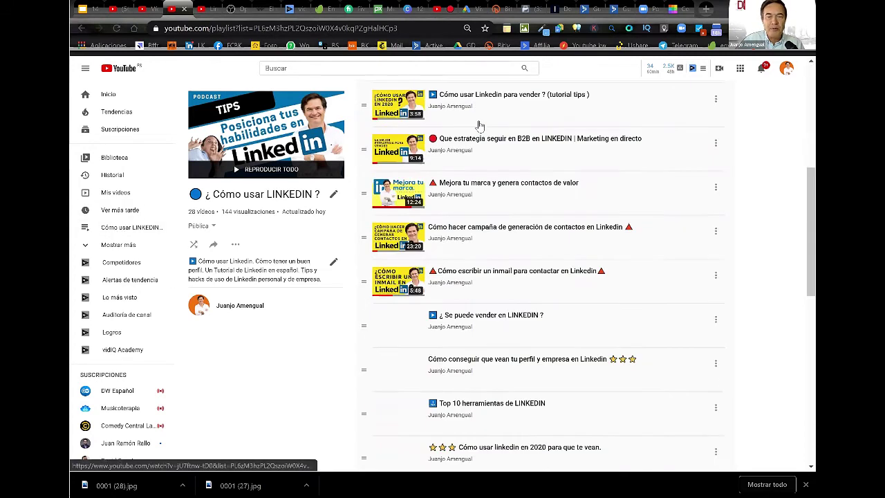
pyautogui.scroll(10, 479, 125)
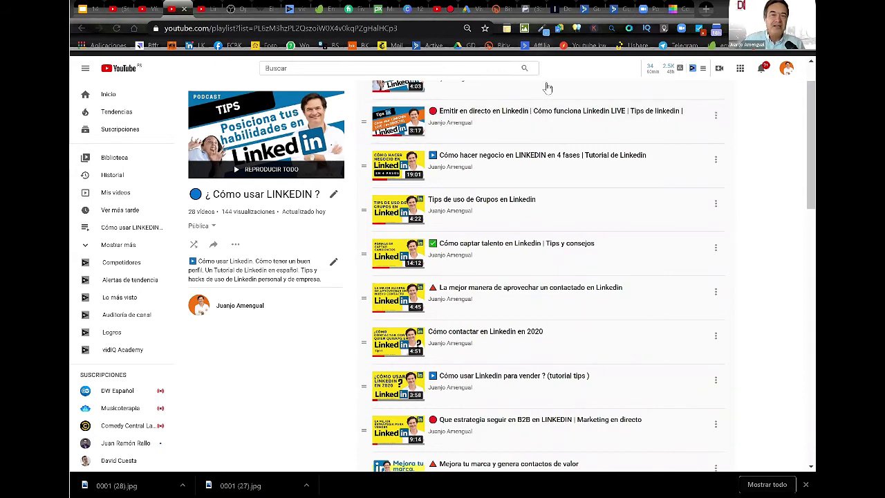
pyautogui.scroll(1, 574, 170)
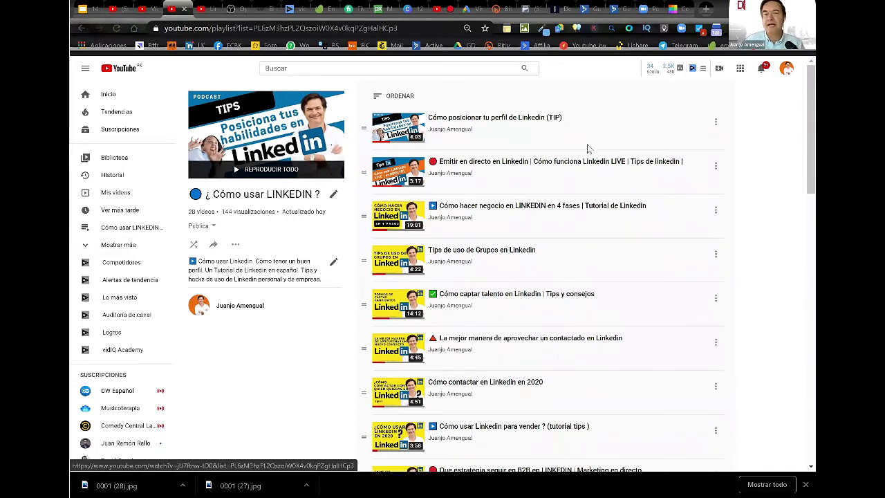
# Step: Expand the list of playlists, open "Tendencias en marketing en 2020" and look through its videos and the other playlists
pyautogui.click(94, 245)
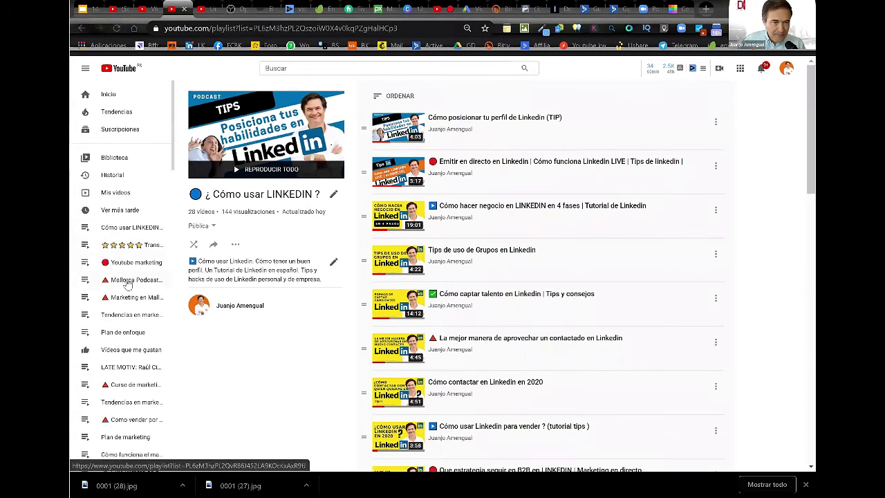
pyautogui.click(125, 313)
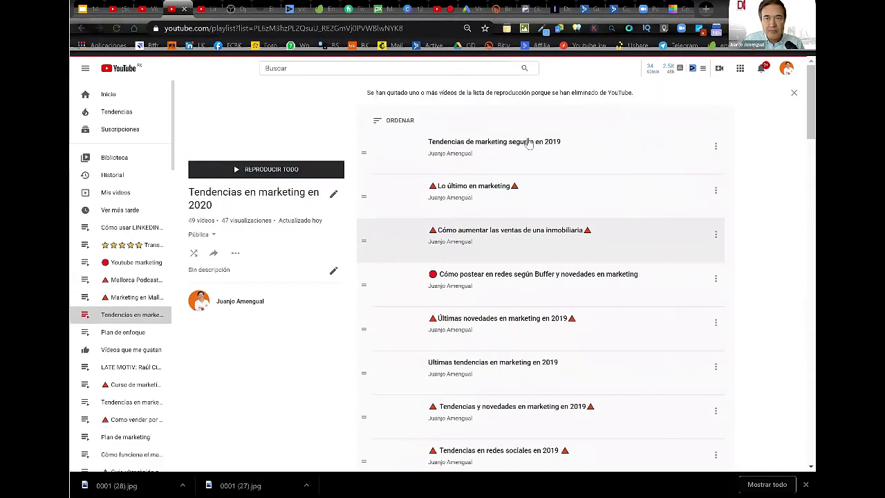
pyautogui.scroll(-10, 528, 143)
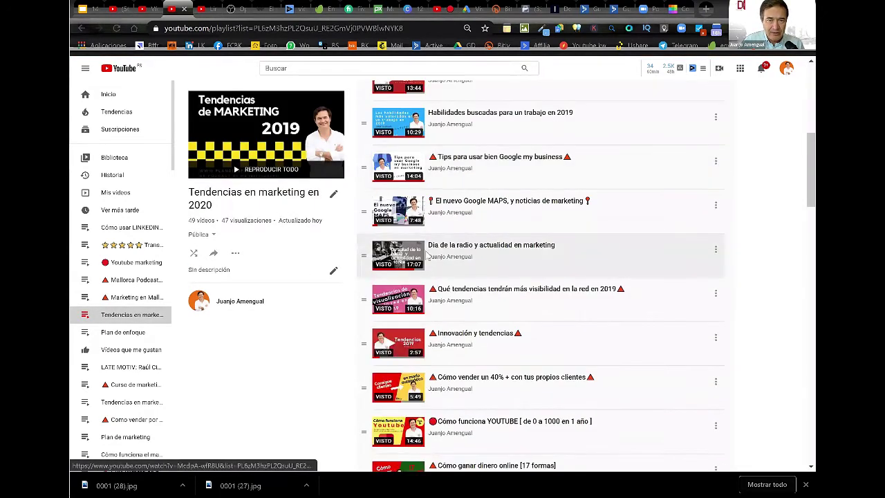
pyautogui.scroll(-3, 142, 295)
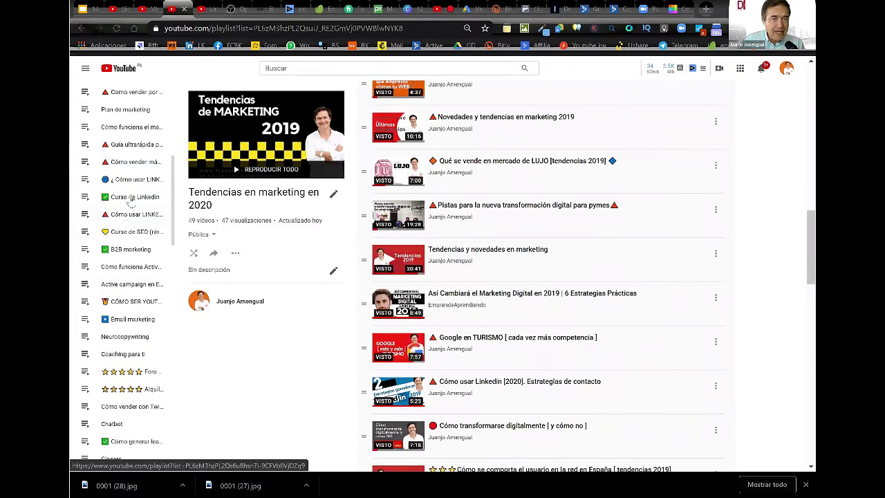
pyautogui.scroll(3, 141, 207)
# Step: From the YouTube home page, search for "marketing de mallorca" and examine which playlists and videos rank in the results
pyautogui.click(89, 95)
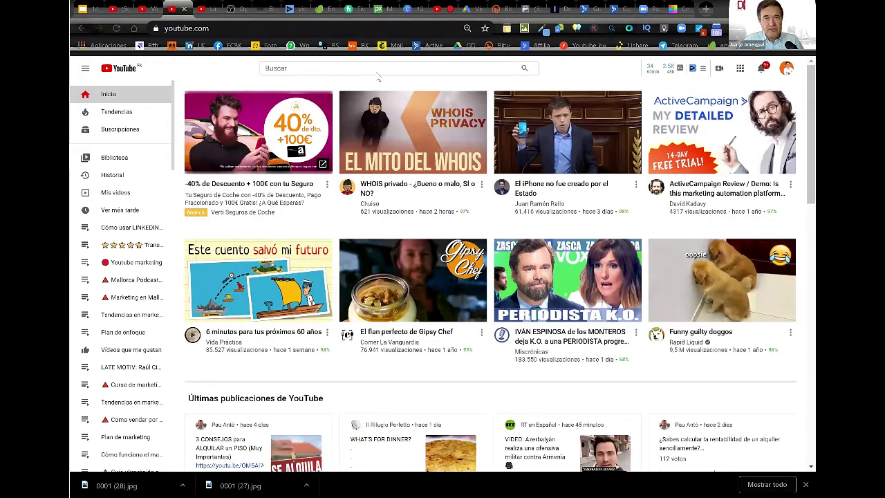
pyautogui.click(377, 67)
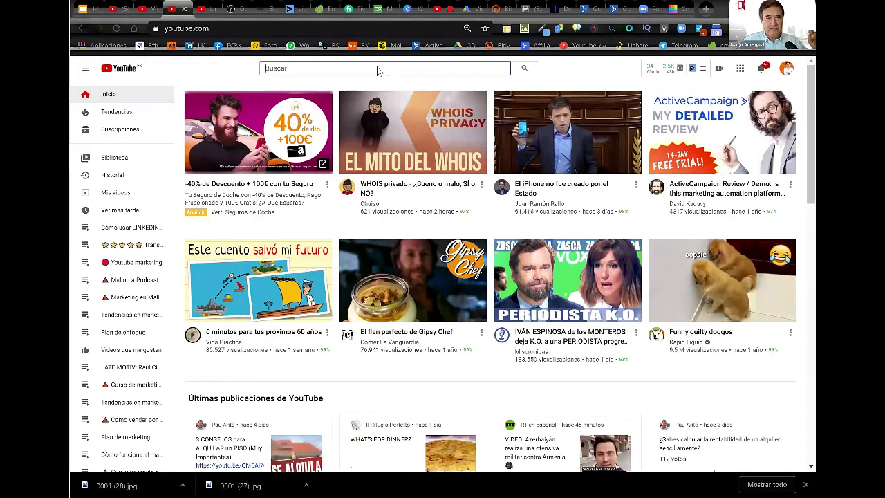
pyautogui.write('marketing de mallorca')
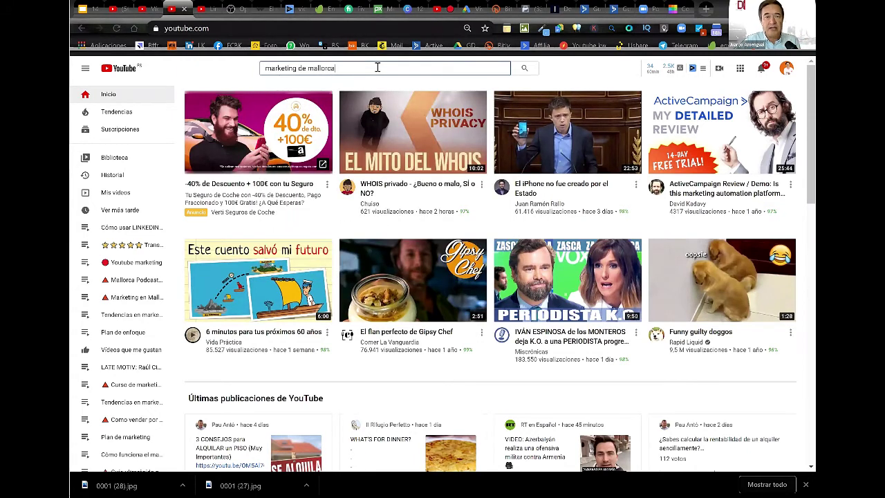
pyautogui.press('Return')
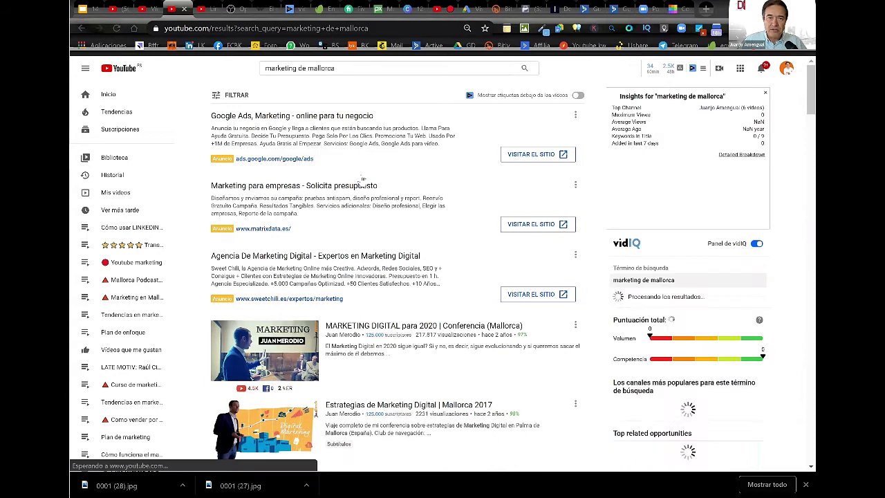
pyautogui.scroll(-3, 379, 194)
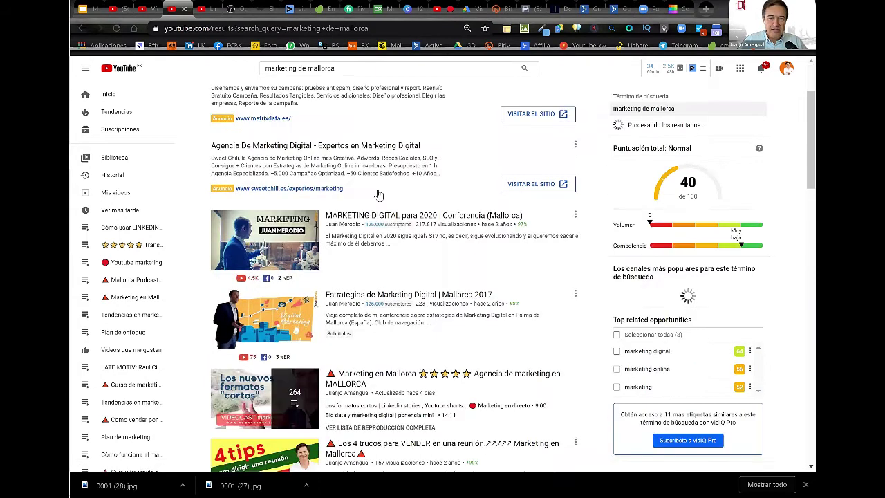
pyautogui.scroll(3, 380, 161)
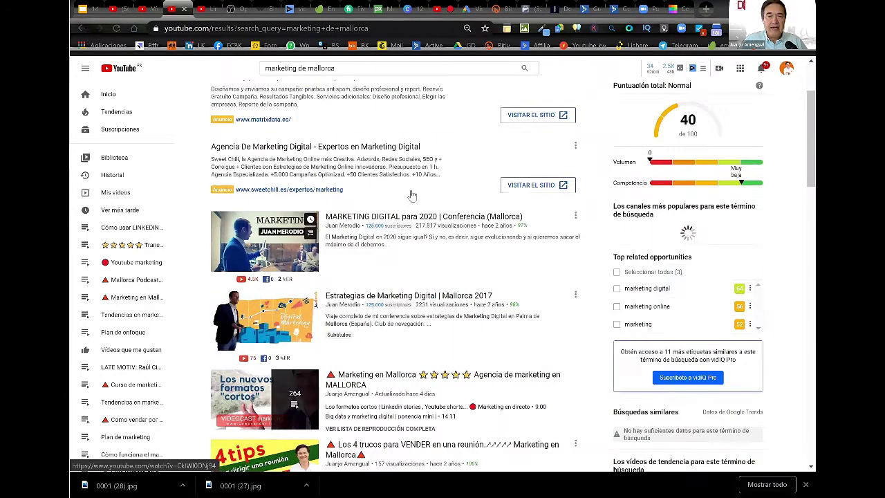
pyautogui.scroll(-3, 379, 126)
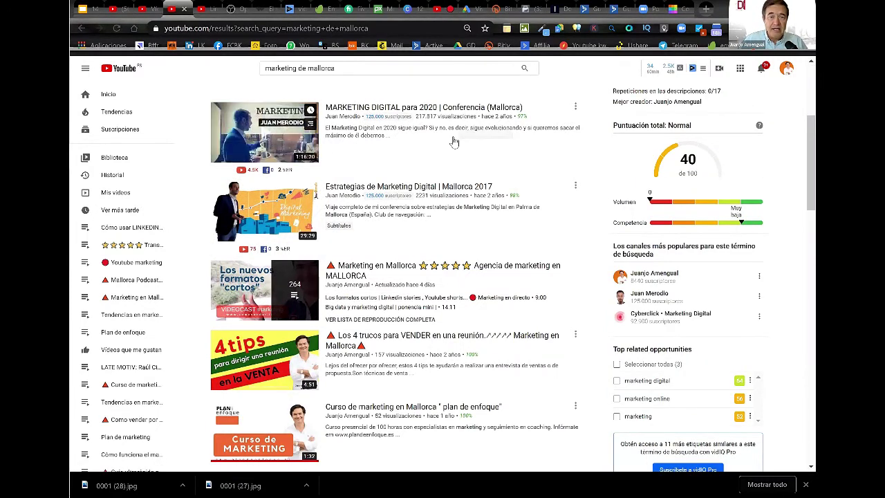
pyautogui.scroll(2, 450, 141)
pyautogui.scroll(-4, 396, 99)
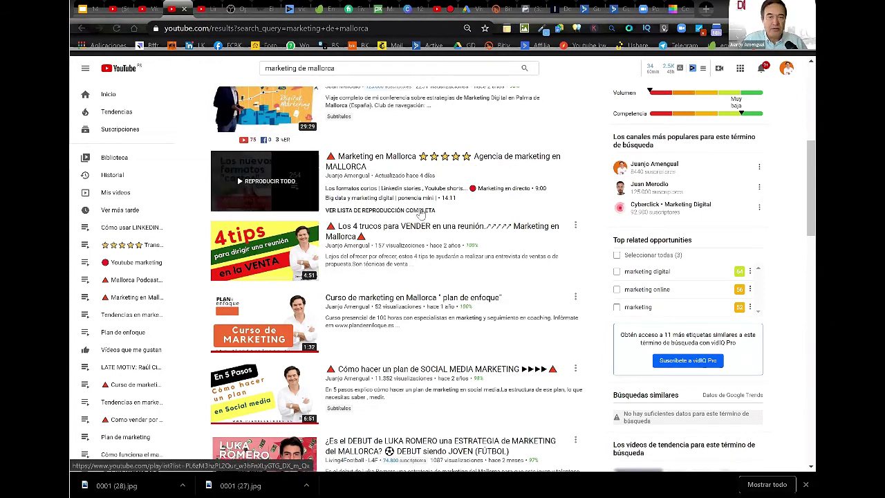
pyautogui.scroll(-2, 392, 166)
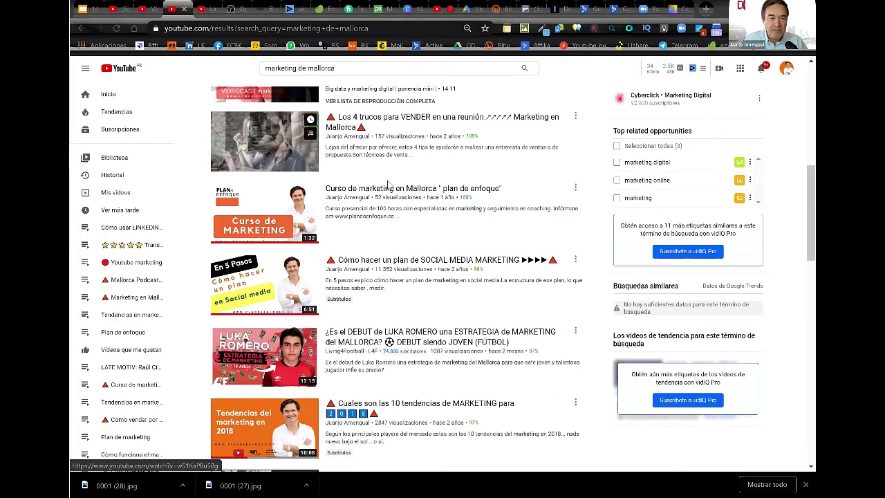
# Step: Look further down the "marketing de mallorca" results for the channel's own videos, and return to its "Marketing en Mallorca" playlist
pyautogui.scroll(-2, 392, 171)
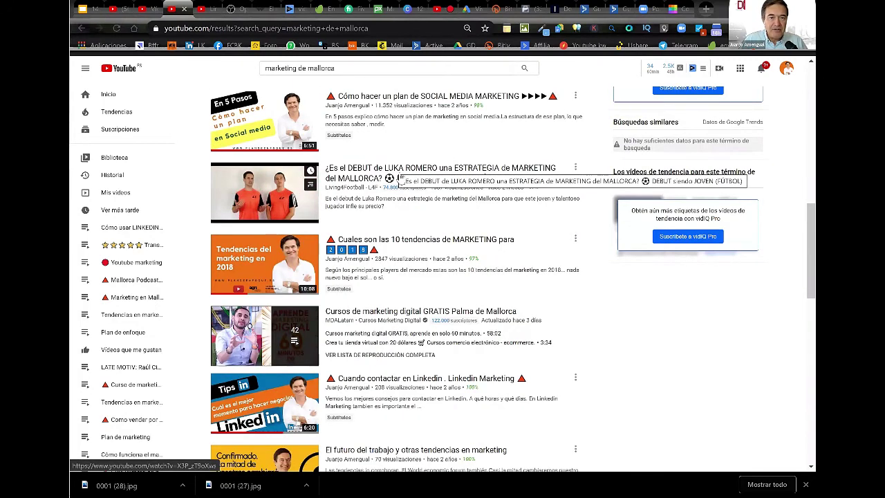
pyautogui.scroll(-5, 402, 178)
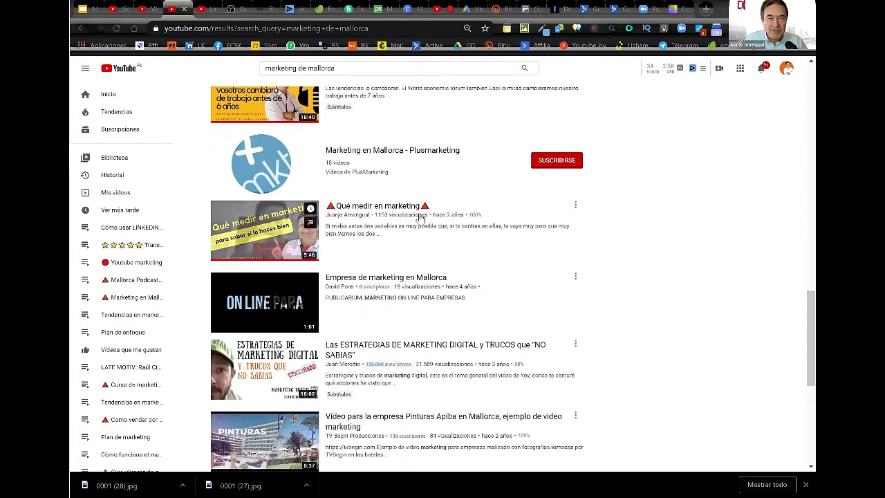
pyautogui.scroll(-5, 420, 217)
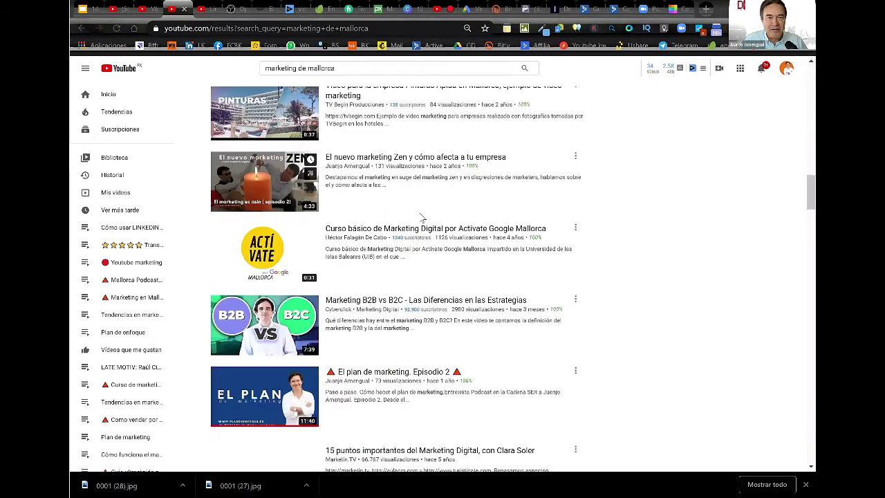
pyautogui.scroll(1, 421, 217)
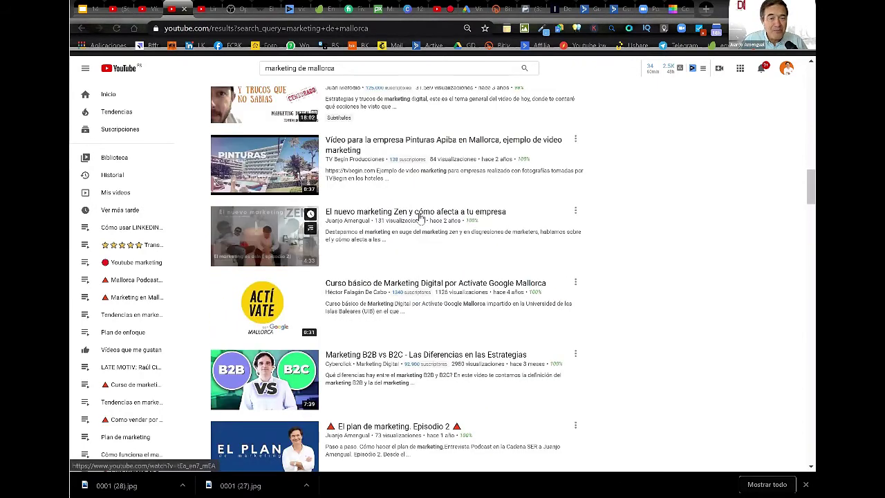
pyautogui.scroll(-5, 420, 217)
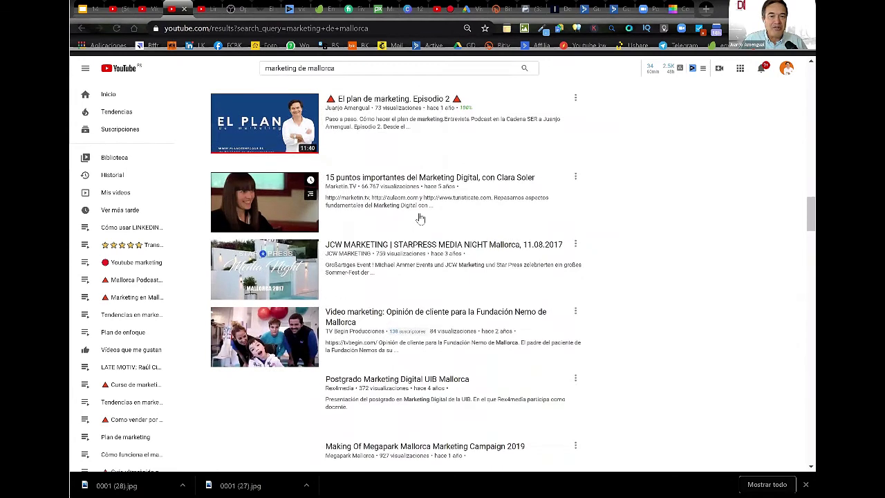
pyautogui.scroll(1, 420, 205)
pyautogui.scroll(5, 420, 205)
pyautogui.scroll(5, 458, 167)
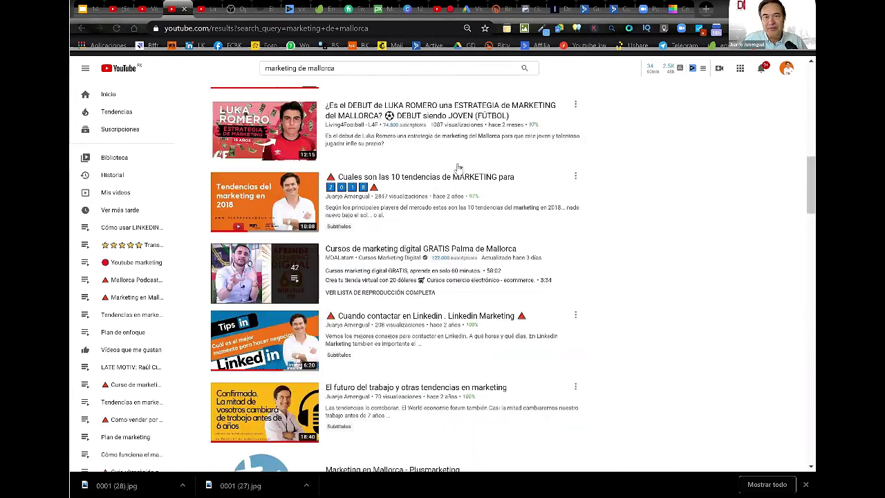
pyautogui.scroll(10, 458, 162)
pyautogui.scroll(-2, 458, 163)
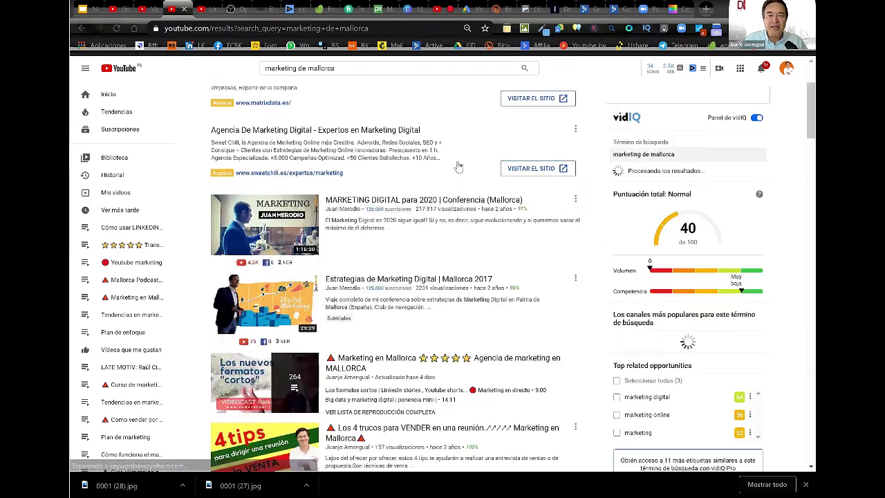
pyautogui.scroll(-2, 414, 248)
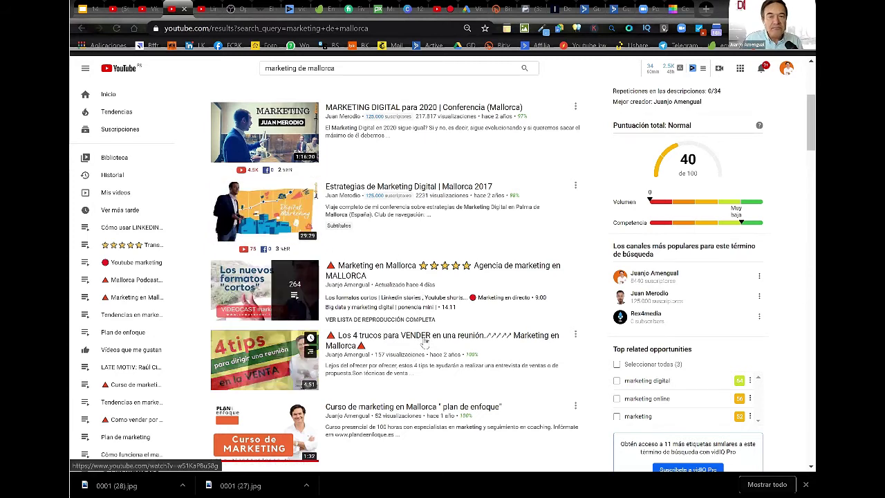
pyautogui.scroll(-3, 425, 342)
pyautogui.scroll(3, 368, 280)
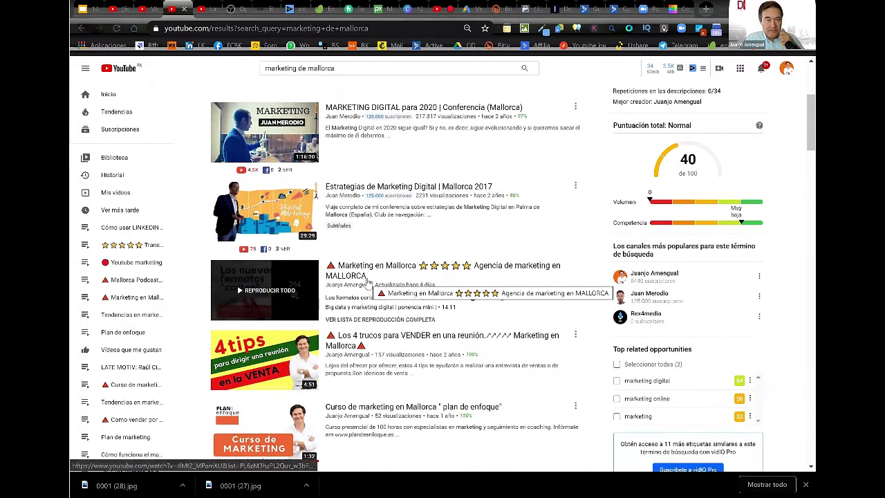
# Step: Examine the vidIQ data for "marketing de mallorca": score, volume, competition, top channels and related keyword opportunities
pyautogui.tripleClick(267, 71)
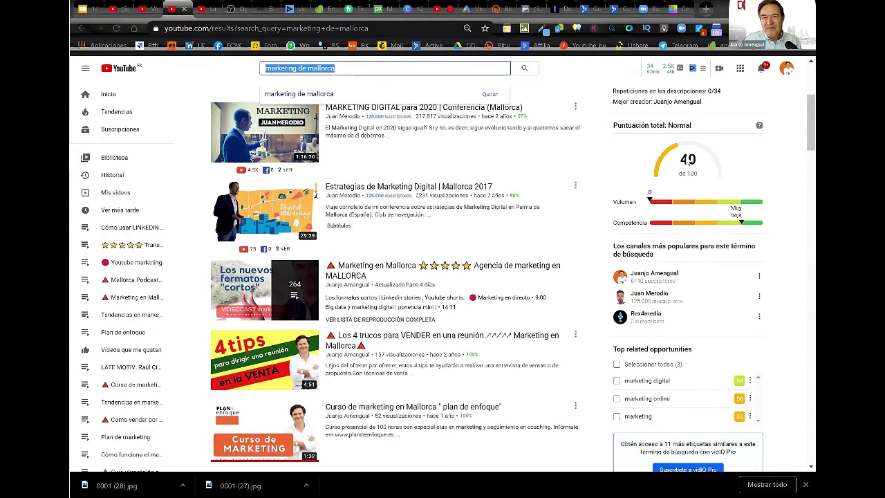
pyautogui.scroll(-1, 667, 158)
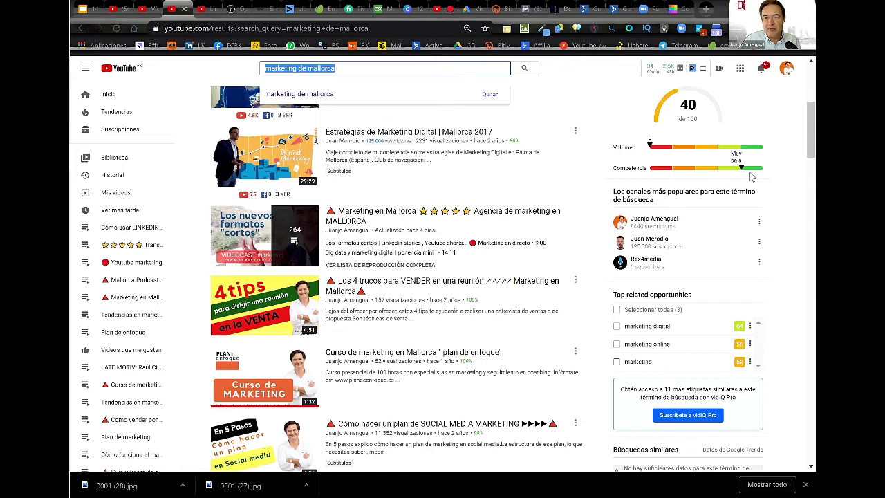
pyautogui.scroll(-1, 691, 132)
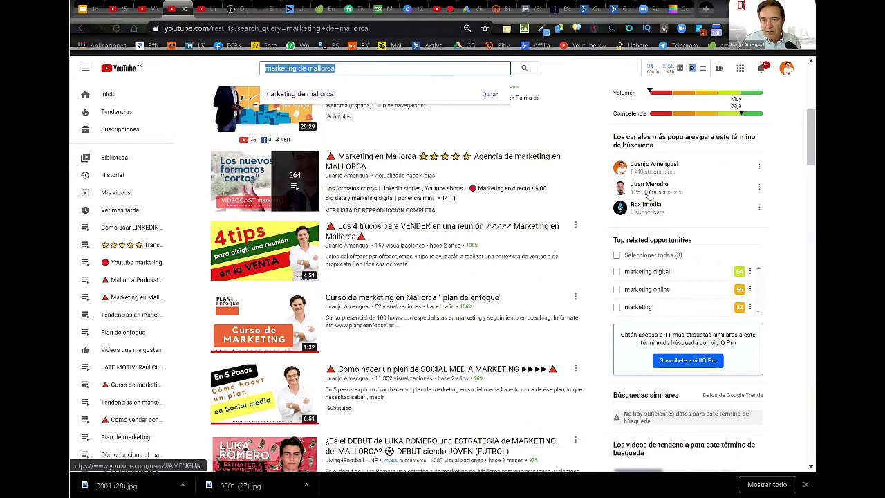
pyautogui.scroll(-2, 721, 195)
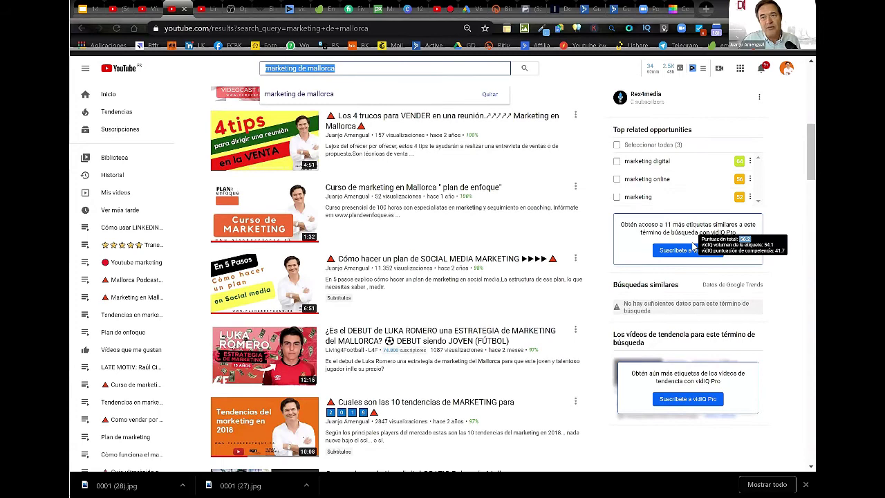
pyautogui.scroll(-4, 693, 246)
pyautogui.scroll(4, 507, 236)
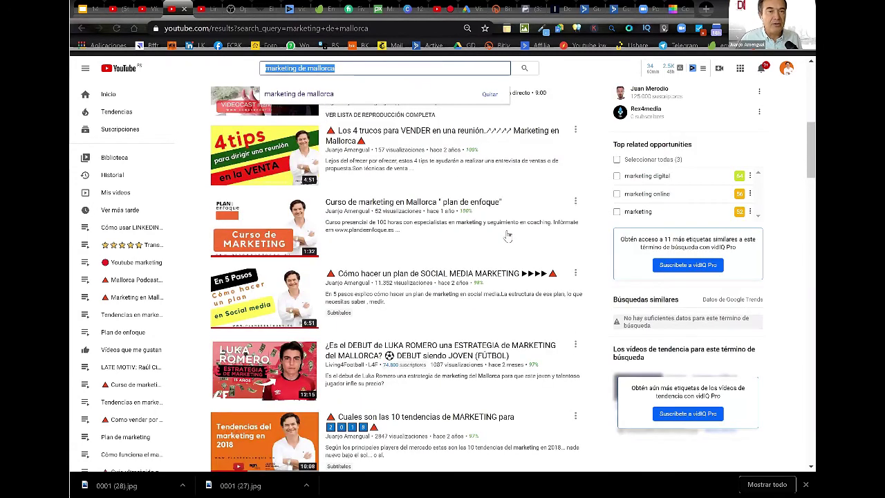
pyautogui.scroll(4, 507, 236)
pyautogui.scroll(3, 506, 236)
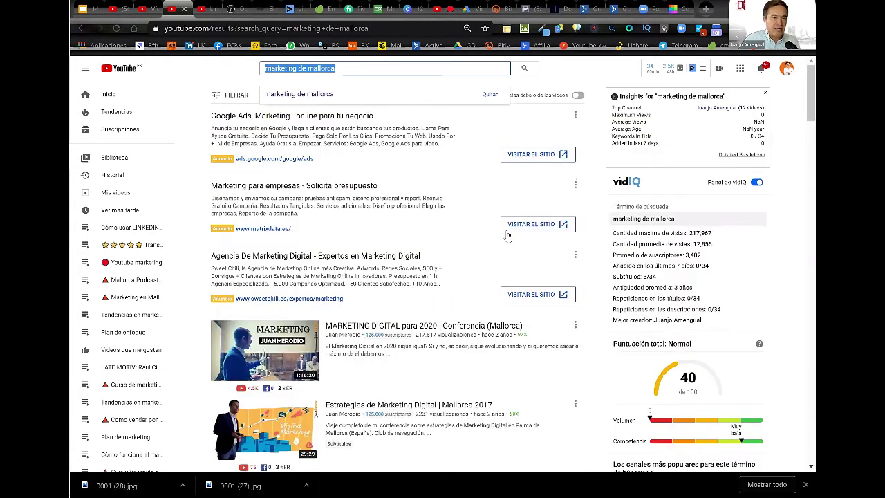
# Step: Look through the recommended videos on the YouTube home page, and switch to the "14.Plan de enfoque . Youtube" presentation in Google Slides
pyautogui.click(113, 97)
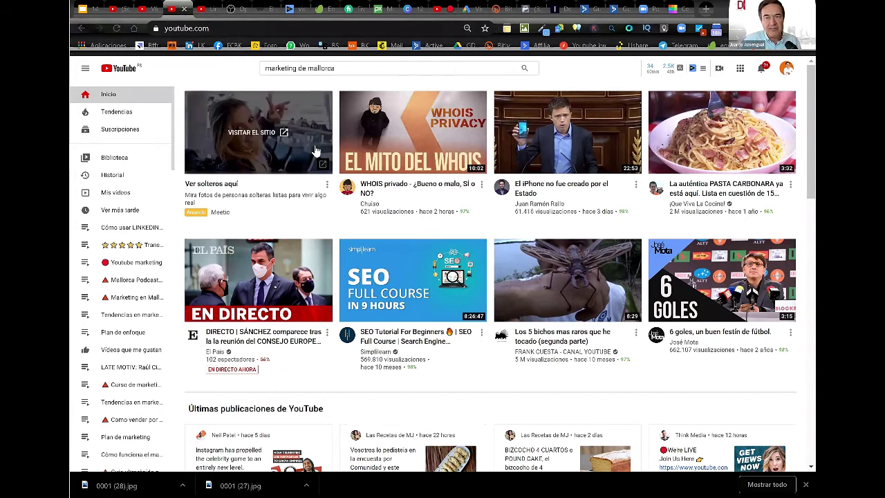
pyautogui.scroll(-1, 308, 151)
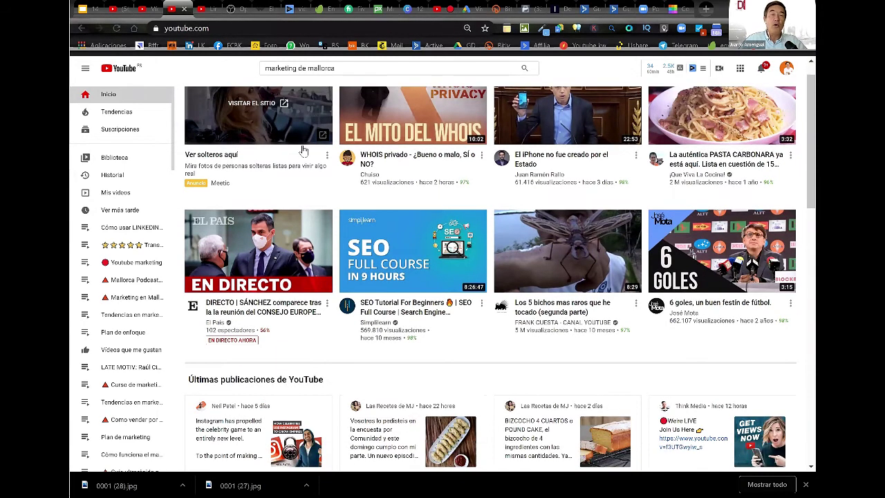
pyautogui.scroll(-5, 304, 150)
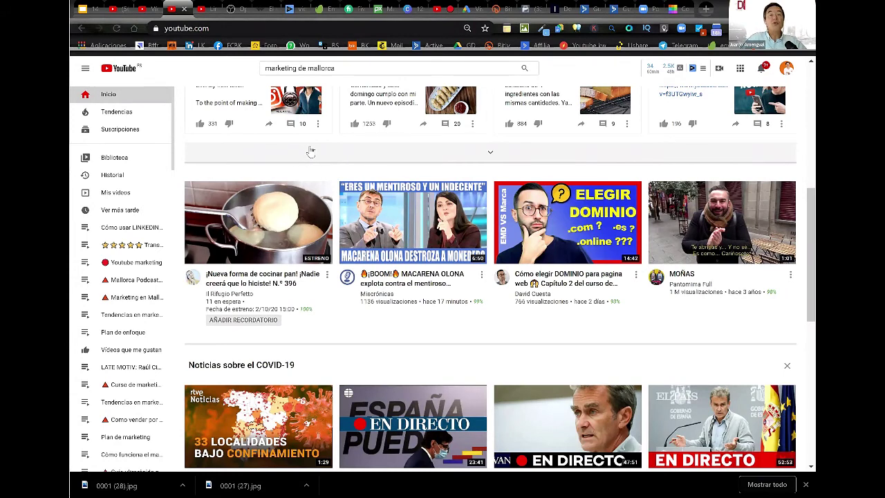
pyautogui.scroll(3, 310, 151)
pyautogui.scroll(3, 310, 151)
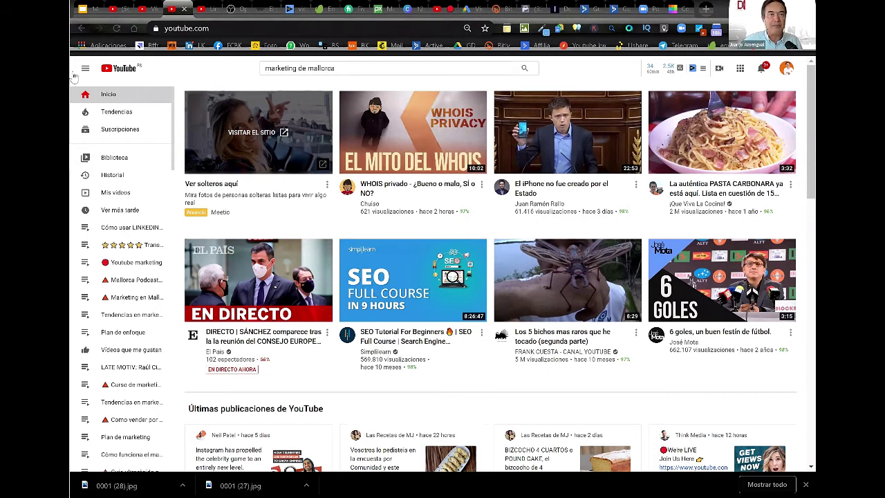
pyautogui.click(90, 10)
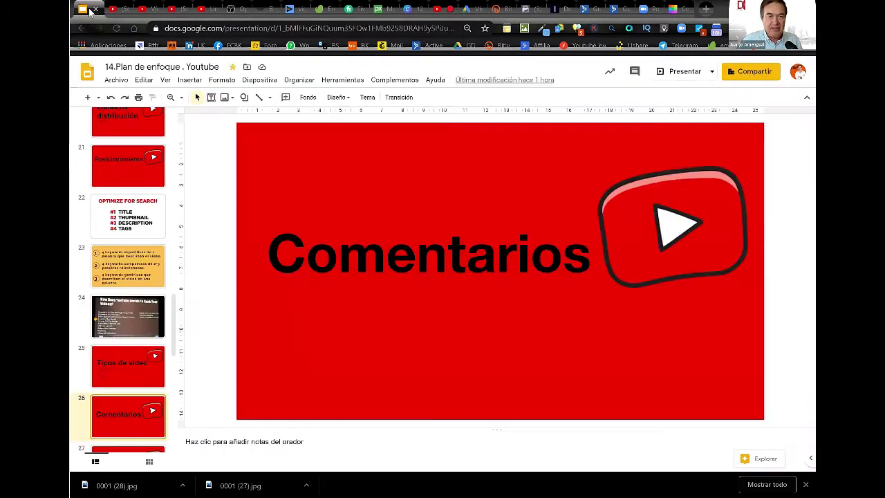